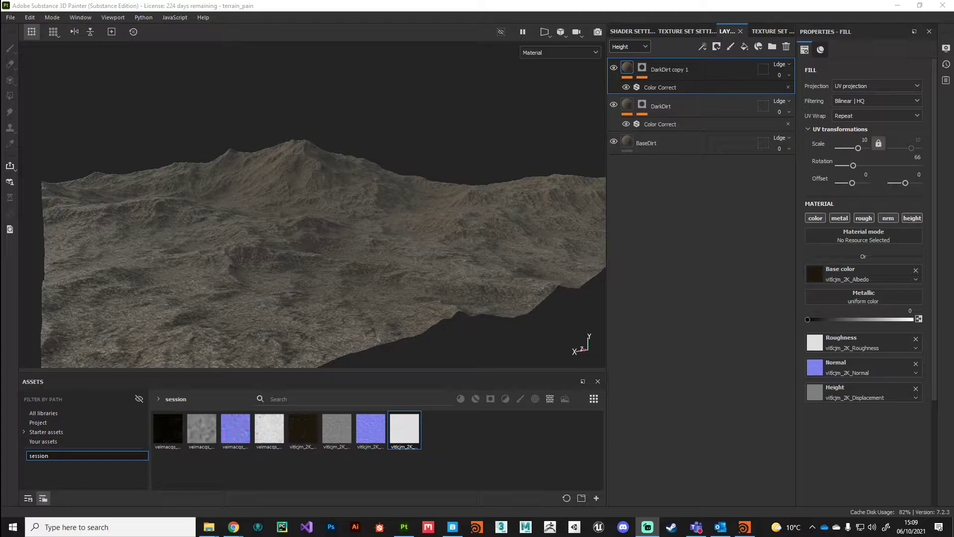
Step: Add a folder above the dirt layers in the layer stack and rename it Dirt
{"action": "left_click_drag", "start_coordinate": [264, 323], "coordinate": [312, 261], "text": "alt"}
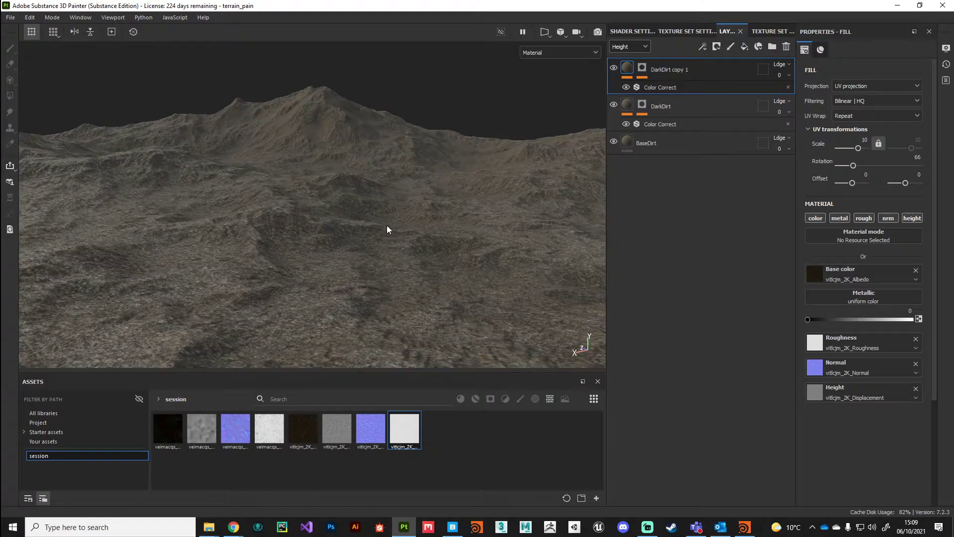
{"action": "mouse_move", "coordinate": [420, 218]}
{"action": "right_mouse_down", "text": "shift"}
{"action": "mouse_move", "coordinate": [378, 217]}
{"action": "mouse_move", "coordinate": [412, 217]}
{"action": "mouse_move", "coordinate": [394, 219]}
{"action": "right_mouse_up", "text": "shift"}
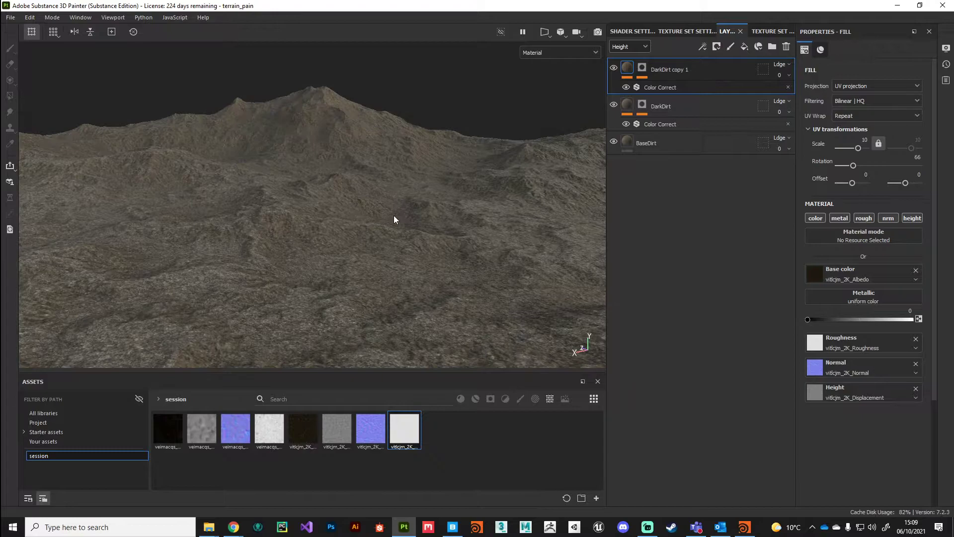
{"action": "right_click_drag", "start_coordinate": [395, 263], "coordinate": [359, 267], "text": "shift"}
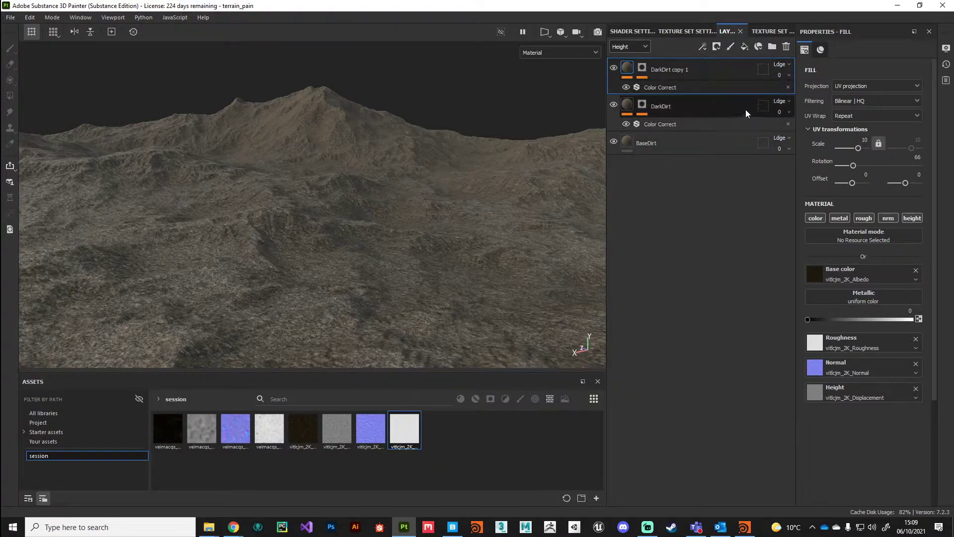
{"action": "left_click", "coordinate": [772, 47]}
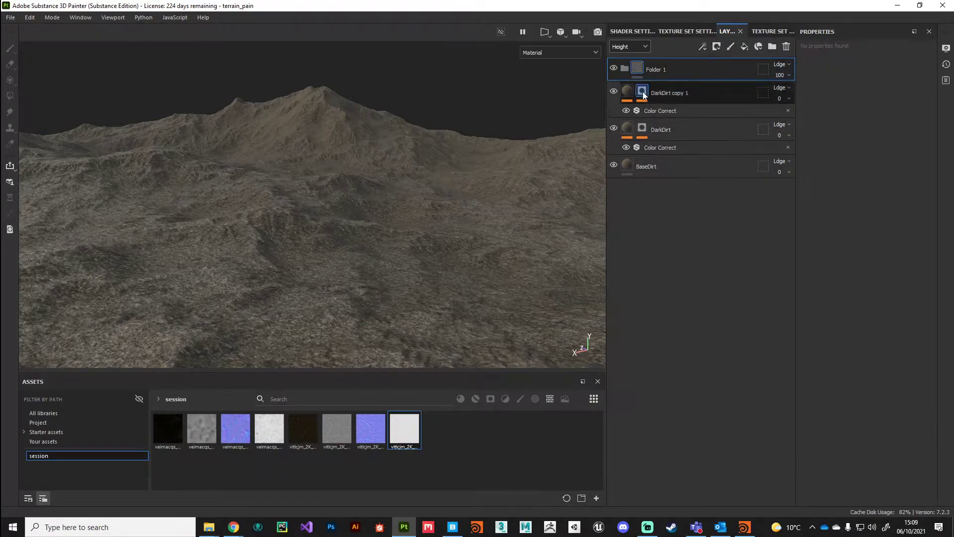
{"action": "double_click", "coordinate": [658, 71]}
{"action": "type", "text": "Bas"}
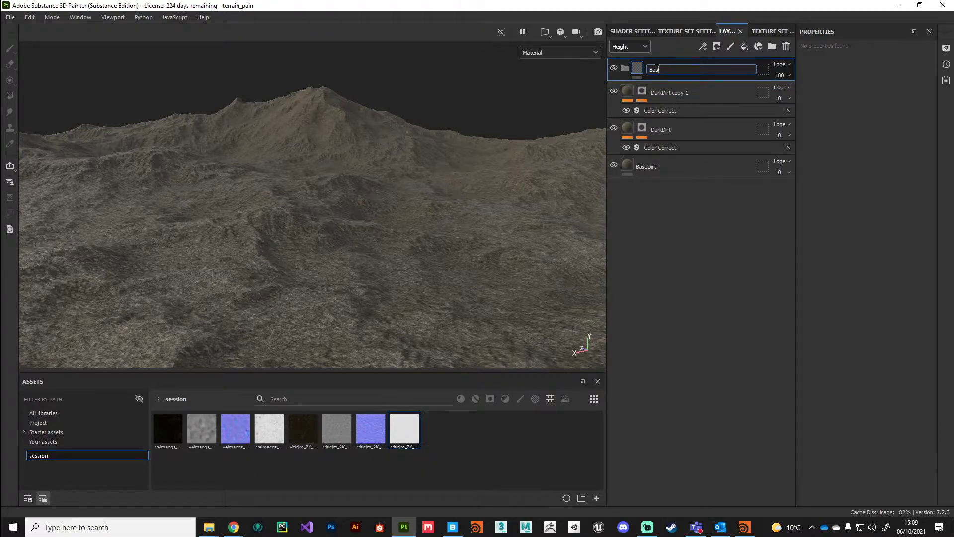
{"action": "type", "text": "eDirt"}
{"action": "key", "text": "Return"}
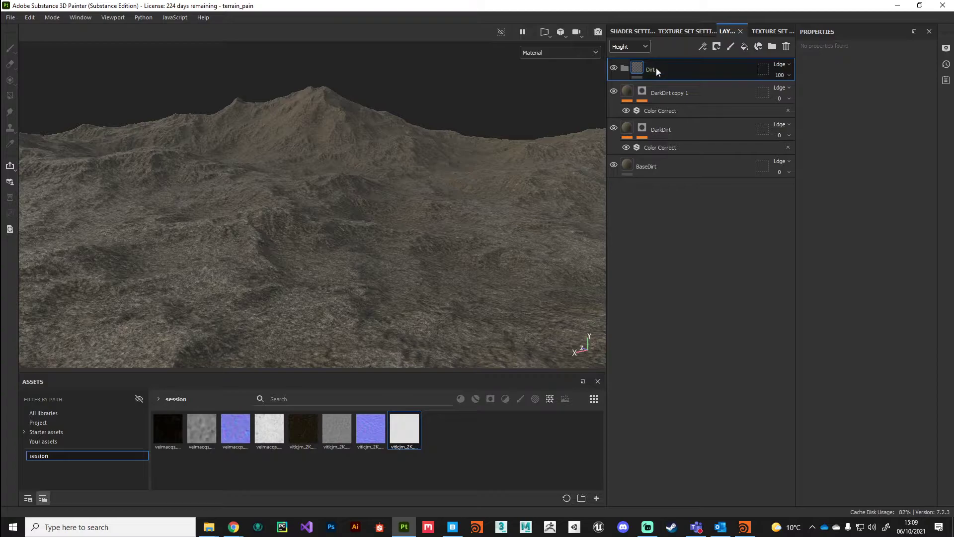
Step: Move the DarkDirt copy 1, DarkDirt and BaseDirt layers into the Dirt folder, keeping their order
{"action": "left_click_drag", "start_coordinate": [627, 169], "coordinate": [618, 75]}
{"action": "left_click_drag", "start_coordinate": [628, 150], "coordinate": [639, 74]}
{"action": "left_click_drag", "start_coordinate": [627, 150], "coordinate": [637, 68]}
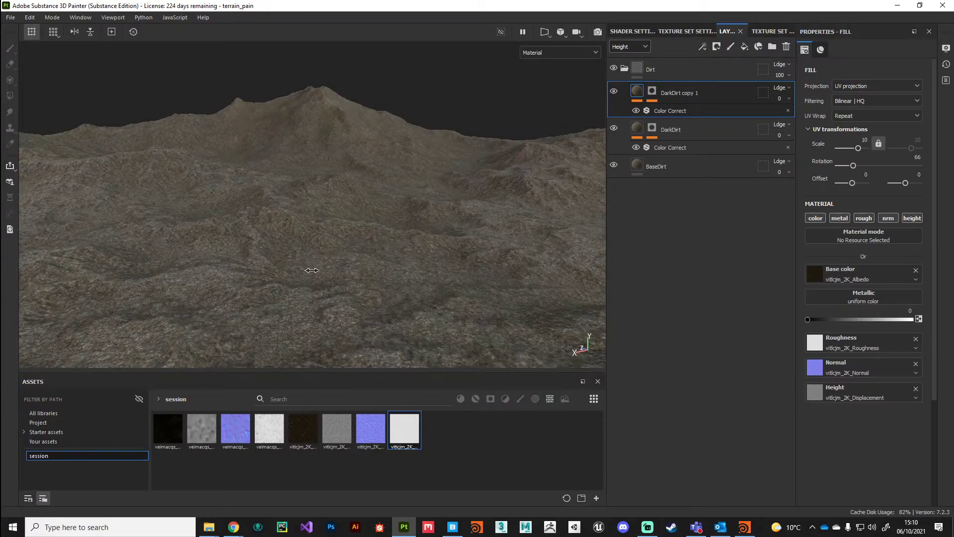
Step: Compare the terrain with the Dirt folder hidden and shown
{"action": "left_click", "coordinate": [624, 70]}
{"action": "left_click", "coordinate": [615, 68]}
{"action": "left_click", "coordinate": [615, 69]}
{"action": "left_click", "coordinate": [615, 69]}
{"action": "left_click", "coordinate": [614, 69]}
{"action": "left_click", "coordinate": [615, 69]}
{"action": "left_click", "coordinate": [615, 68]}
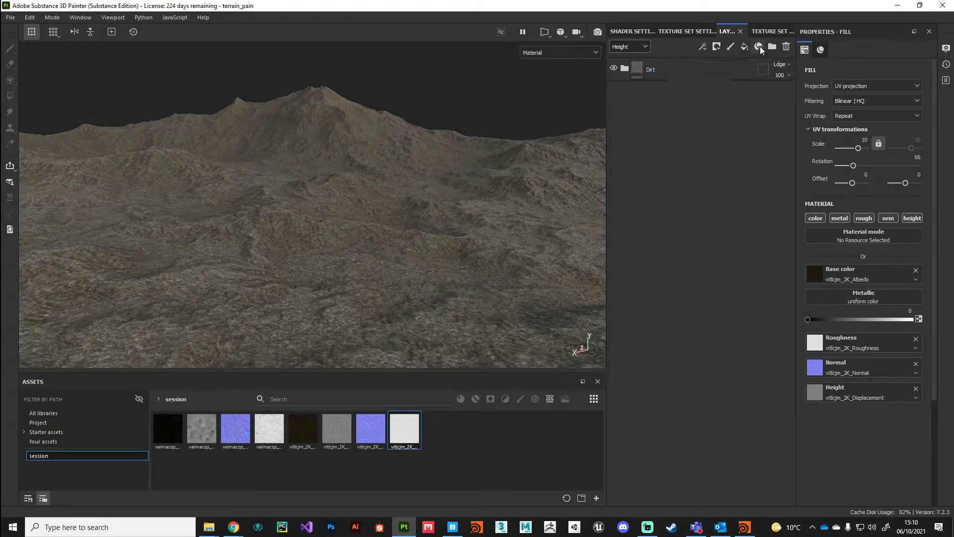
Step: Add a fill layer above the Dirt folder and rename it GrassBase
{"action": "left_click", "coordinate": [744, 46]}
{"action": "left_click_drag", "start_coordinate": [638, 93], "coordinate": [651, 60]}
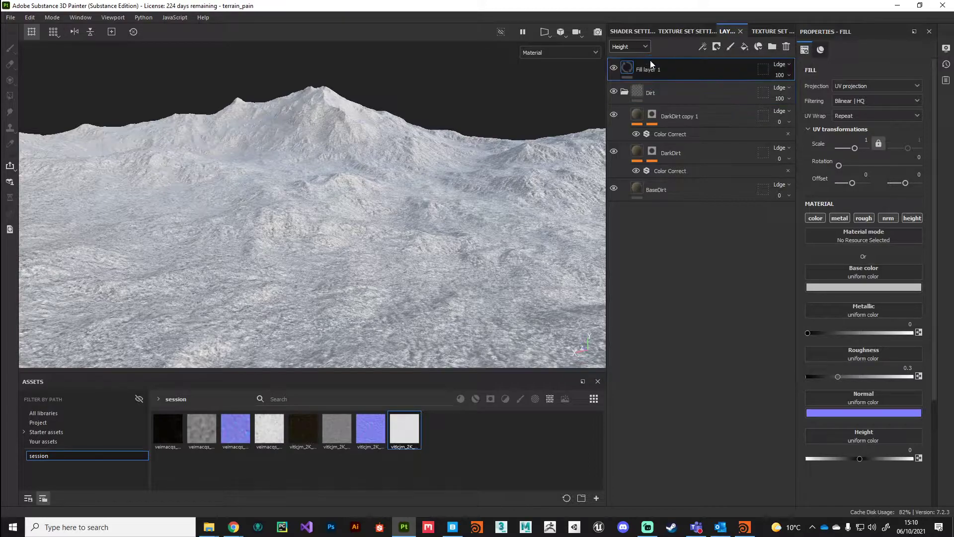
{"action": "double_click", "coordinate": [636, 71]}
{"action": "type", "text": "Gr"}
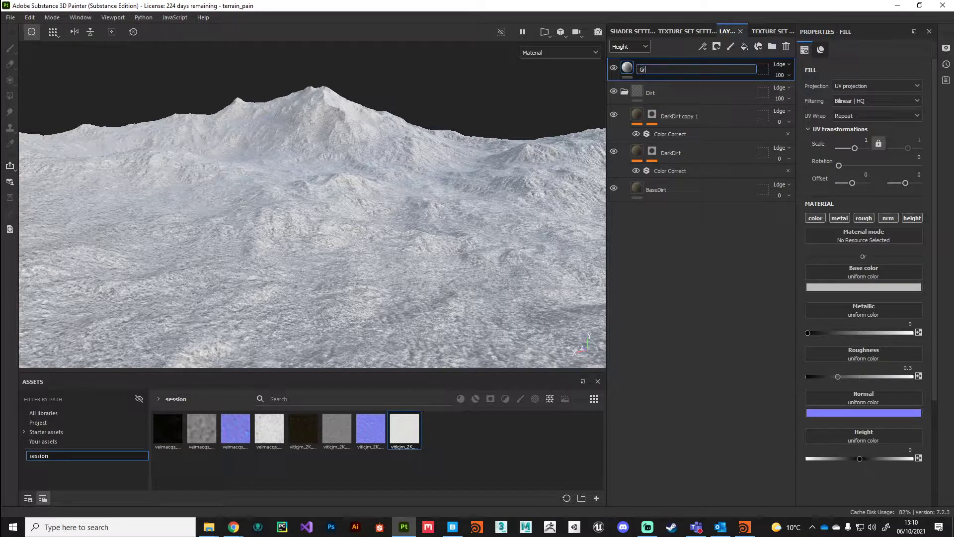
{"action": "type", "text": "assBase"}
{"action": "key", "text": "Return"}
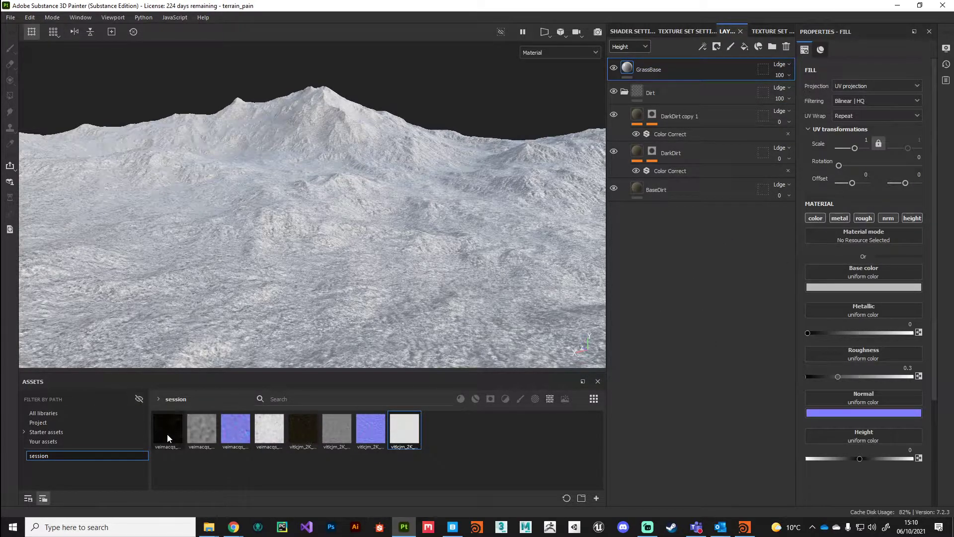
Step: Assign the veimacqs_2K albedo, displacement, normal and roughness maps to the matching GrassBase channels and set its UV scale to 10
{"action": "left_click_drag", "start_coordinate": [167, 434], "coordinate": [848, 269]}
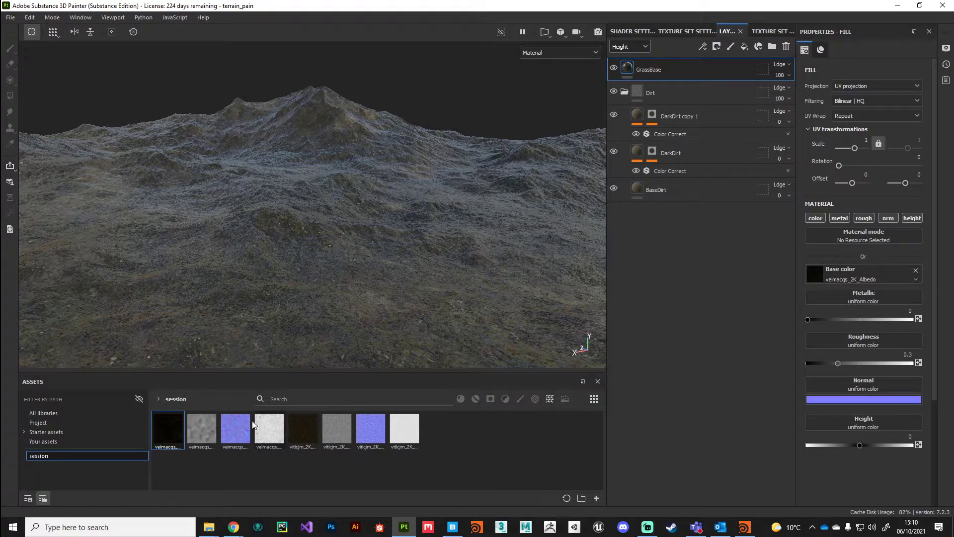
{"action": "left_click_drag", "start_coordinate": [203, 434], "coordinate": [843, 421]}
{"action": "left_click_drag", "start_coordinate": [234, 436], "coordinate": [837, 382]}
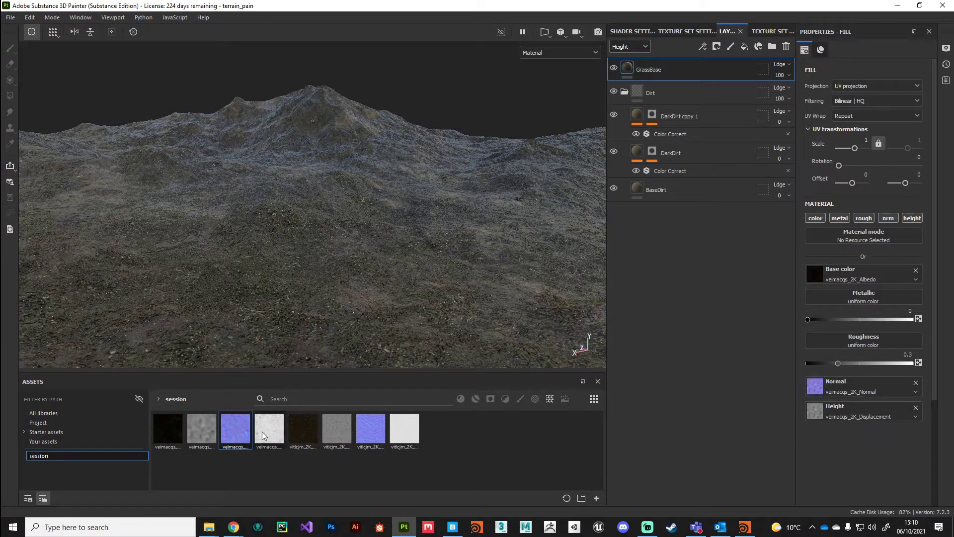
{"action": "left_click_drag", "start_coordinate": [266, 435], "coordinate": [829, 340]}
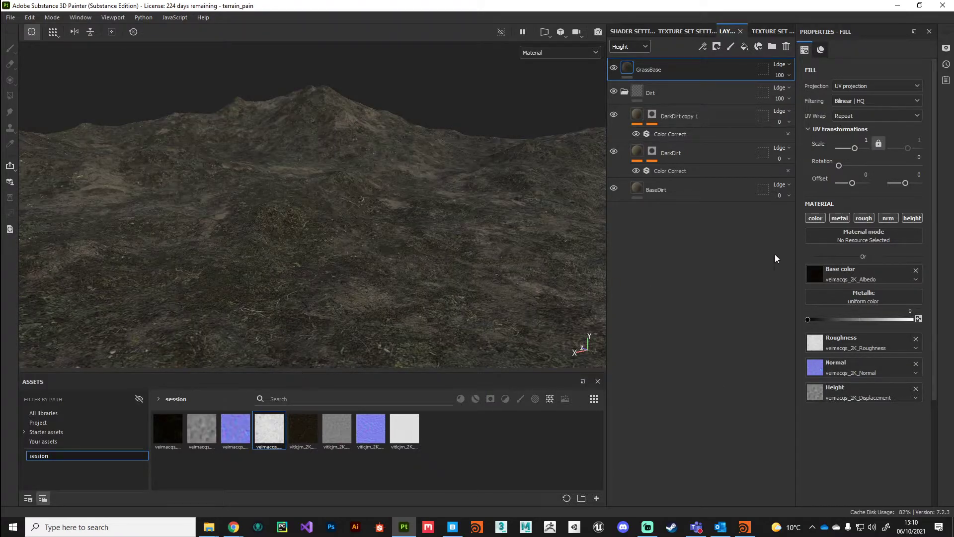
{"action": "left_click", "coordinate": [867, 140]}
{"action": "key", "text": "Return"}
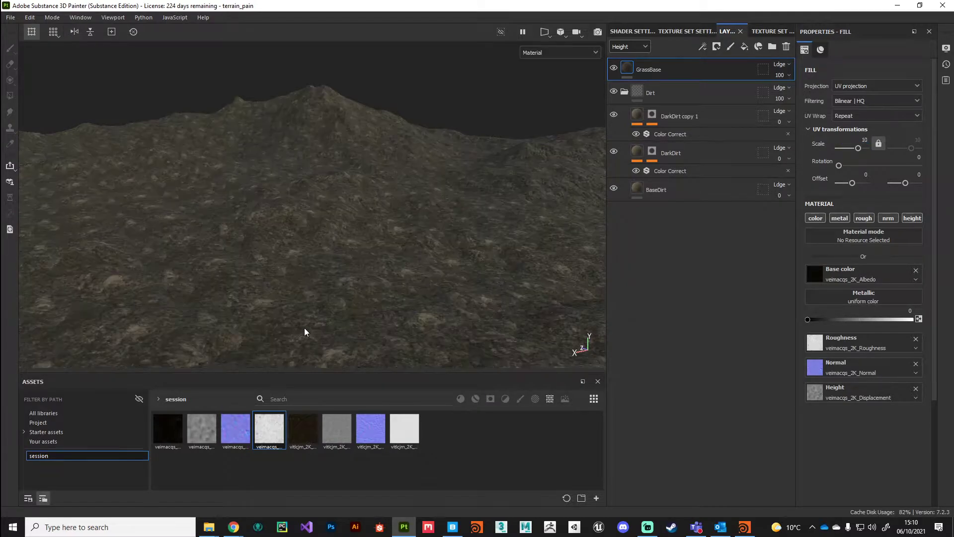
Step: Duplicate the GrassBase fill layer
{"action": "left_click_drag", "start_coordinate": [342, 280], "coordinate": [301, 337], "text": "alt"}
{"action": "middle_click_drag", "start_coordinate": [301, 338], "coordinate": [328, 280], "text": "alt"}
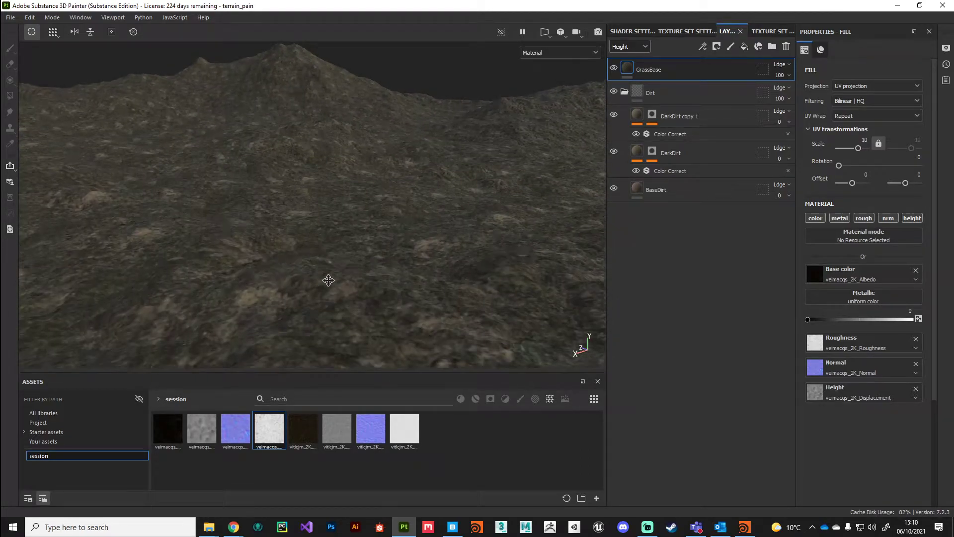
{"action": "scroll", "coordinate": [328, 280], "scroll_direction": "down", "scroll_amount": 3}
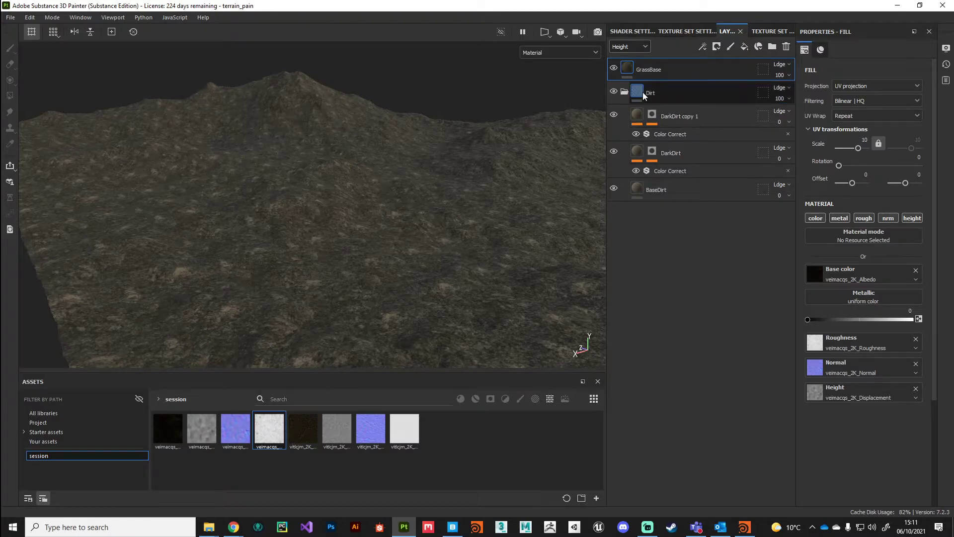
{"action": "left_click", "coordinate": [628, 69]}
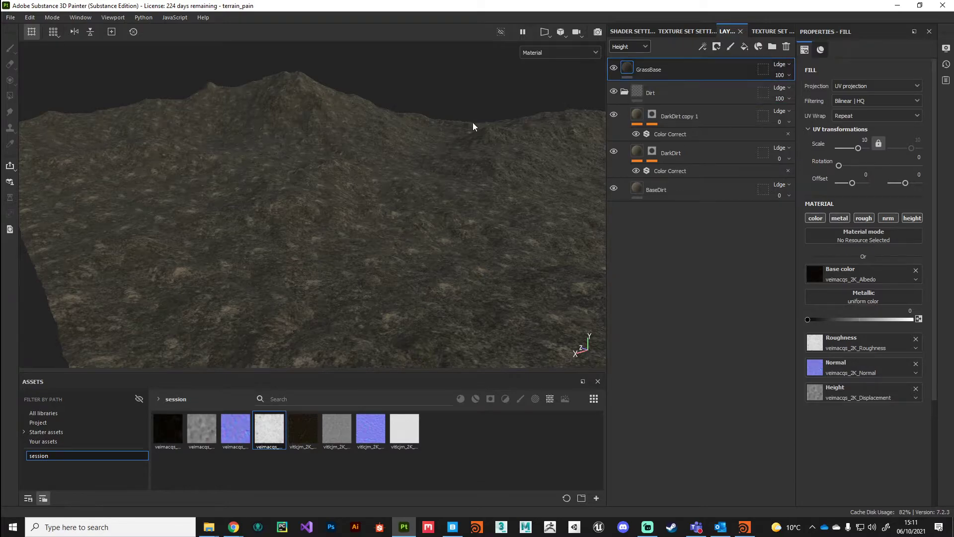
{"action": "mouse_move", "coordinate": [628, 70]}
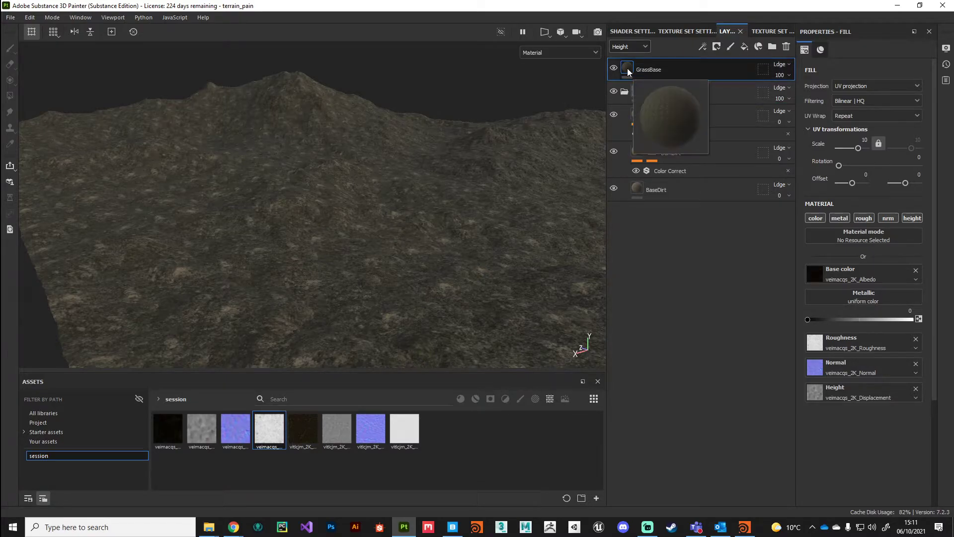
{"action": "key", "text": "ctrl+d"}
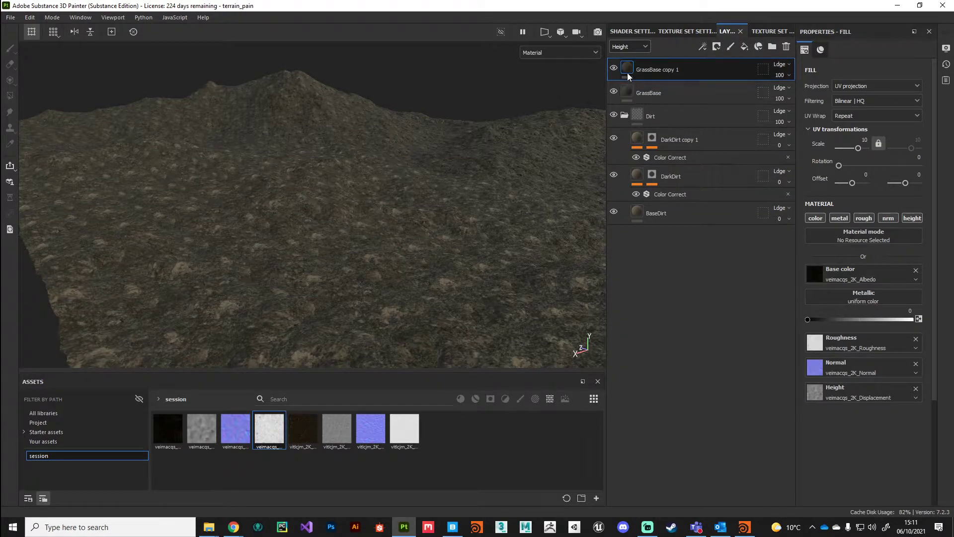
Step: Set the height channel opacity to 0 on GrassBase and to 18 on GrassBase copy 1
{"action": "left_click", "coordinate": [643, 94]}
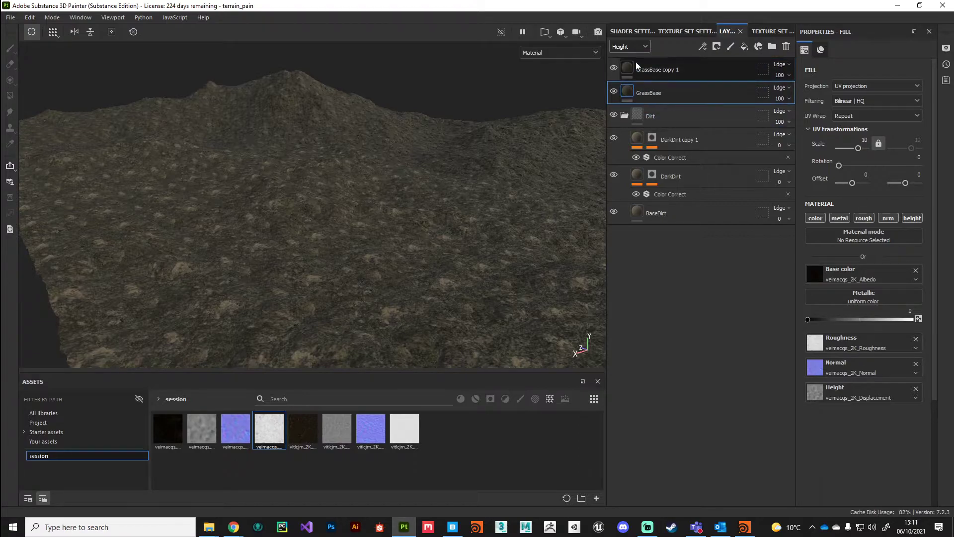
{"action": "left_click", "coordinate": [779, 98]}
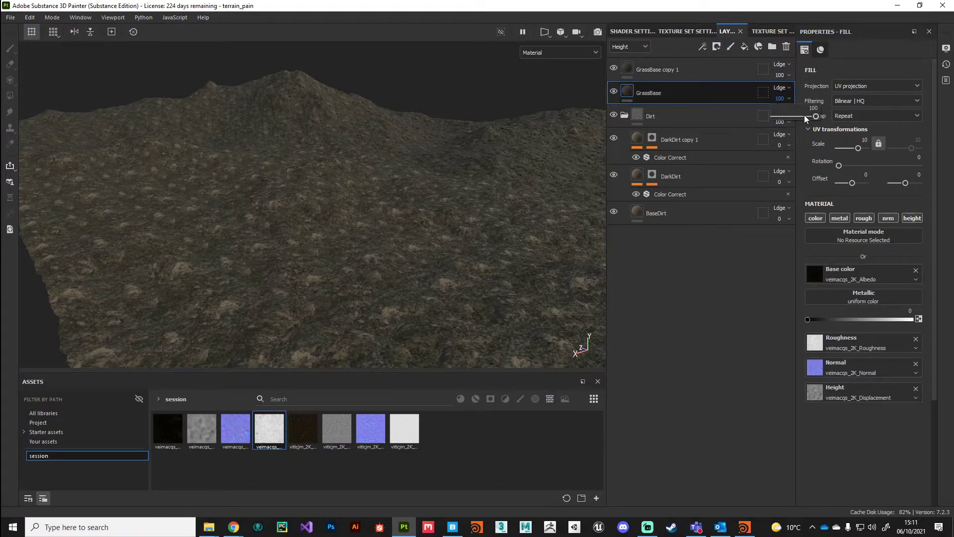
{"action": "left_click_drag", "start_coordinate": [816, 118], "coordinate": [761, 120]}
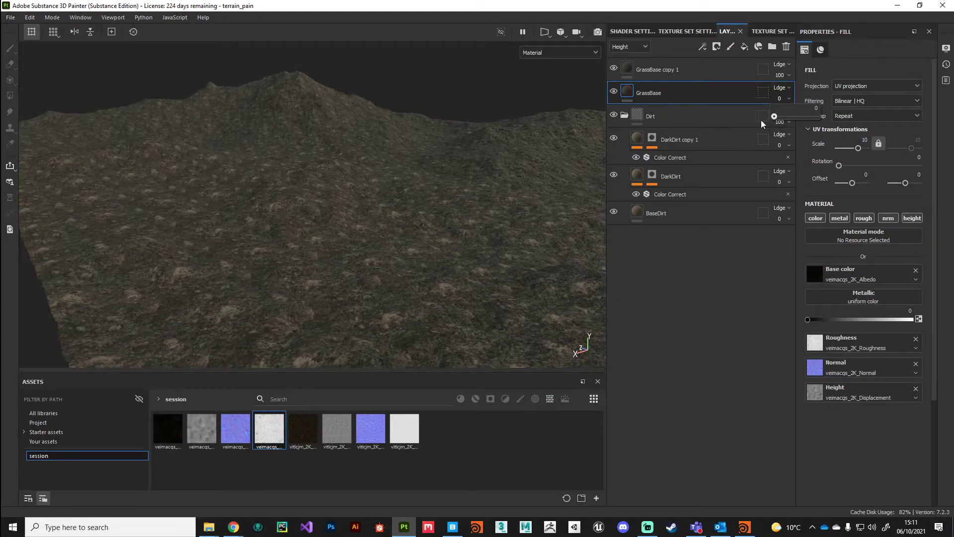
{"action": "left_click_drag", "start_coordinate": [350, 266], "coordinate": [357, 230], "text": "alt"}
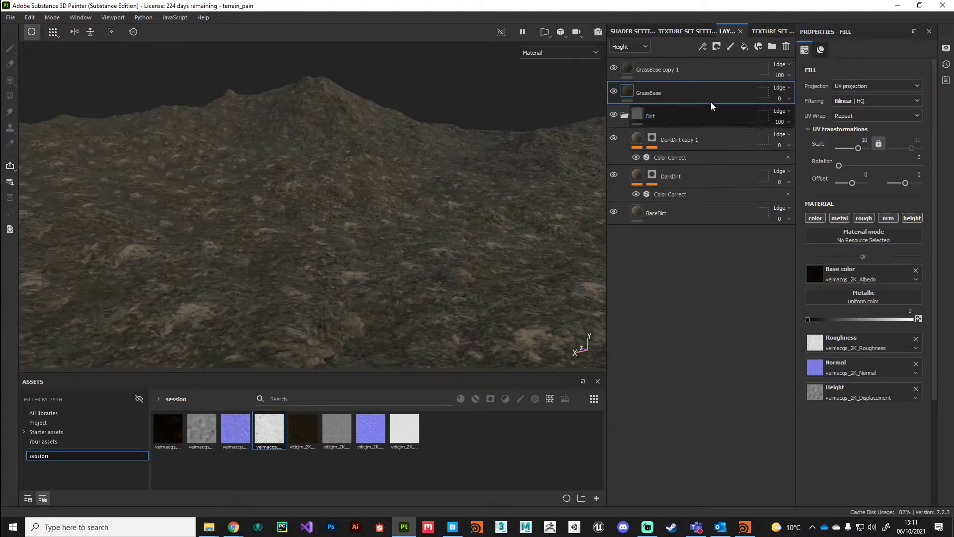
{"action": "left_click", "coordinate": [778, 75]}
{"action": "mouse_move", "coordinate": [815, 97]}
{"action": "left_mouse_down"}
{"action": "mouse_move", "coordinate": [763, 103]}
{"action": "mouse_move", "coordinate": [781, 100]}
{"action": "left_mouse_up"}
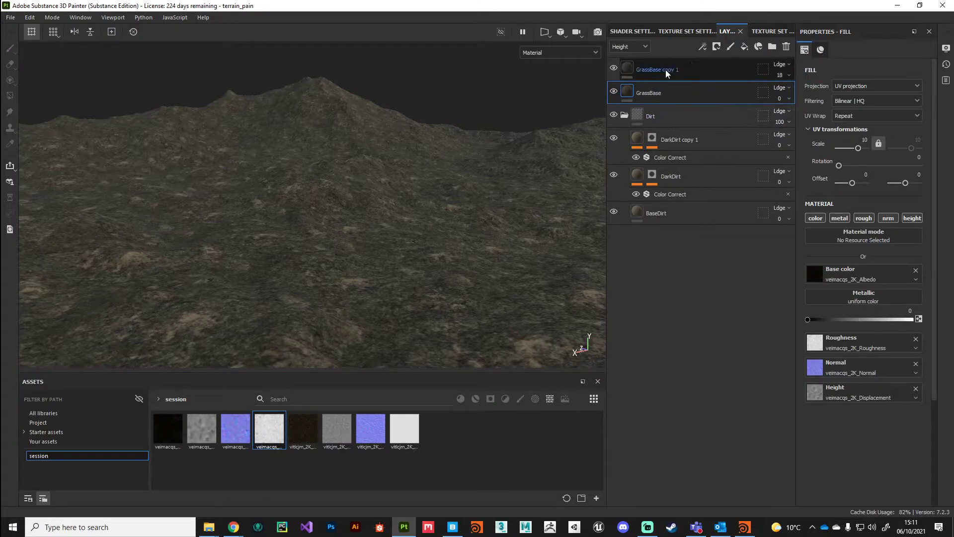
Step: Add a Color Correct filter to the GrassBase copy 1 layer's content
{"action": "right_click", "coordinate": [665, 73]}
{"action": "left_click", "coordinate": [626, 71]}
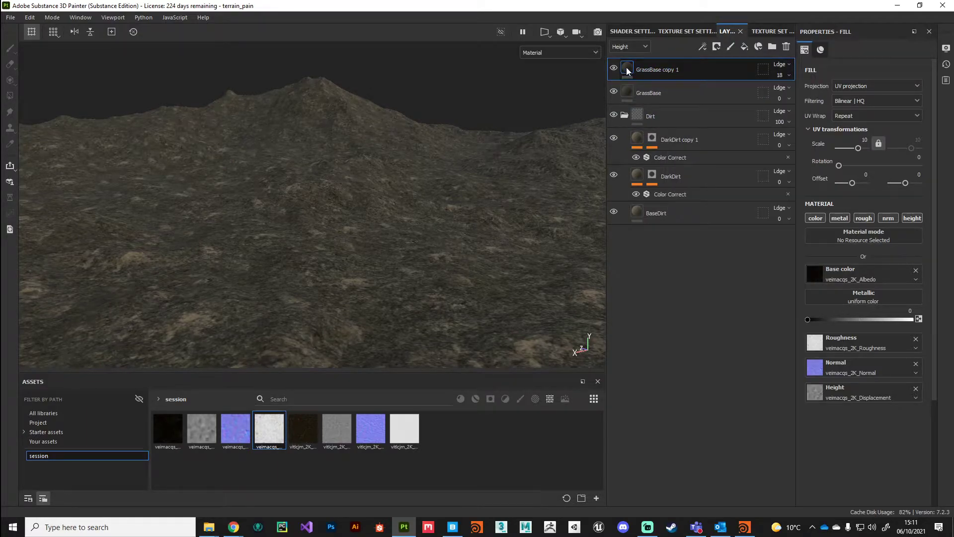
{"action": "right_click", "coordinate": [626, 71]}
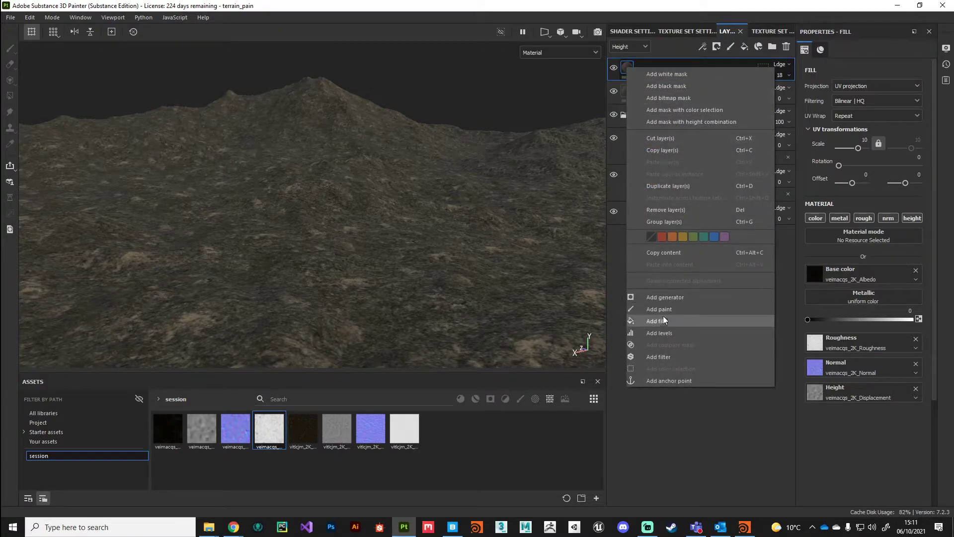
{"action": "left_click", "coordinate": [661, 357]}
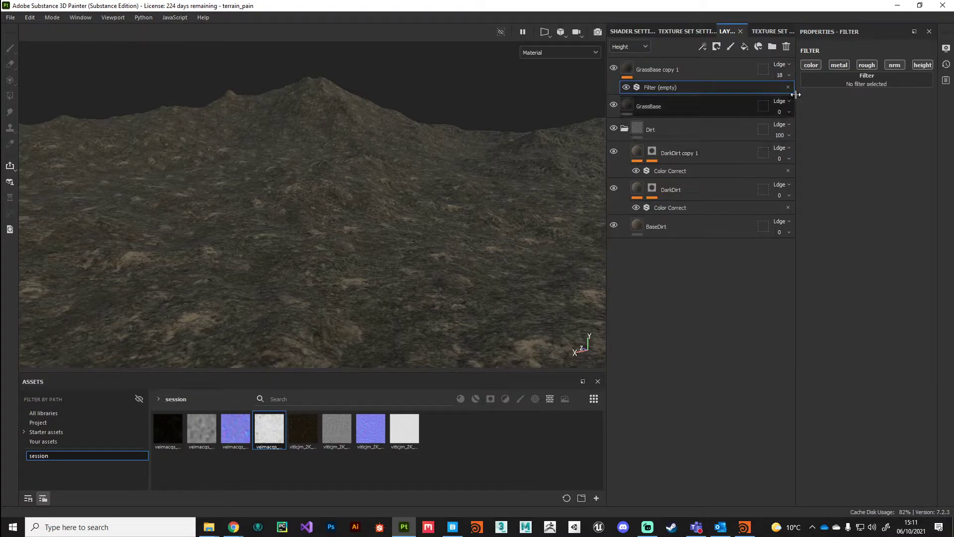
{"action": "left_click", "coordinate": [867, 81]}
{"action": "left_click", "coordinate": [905, 146]}
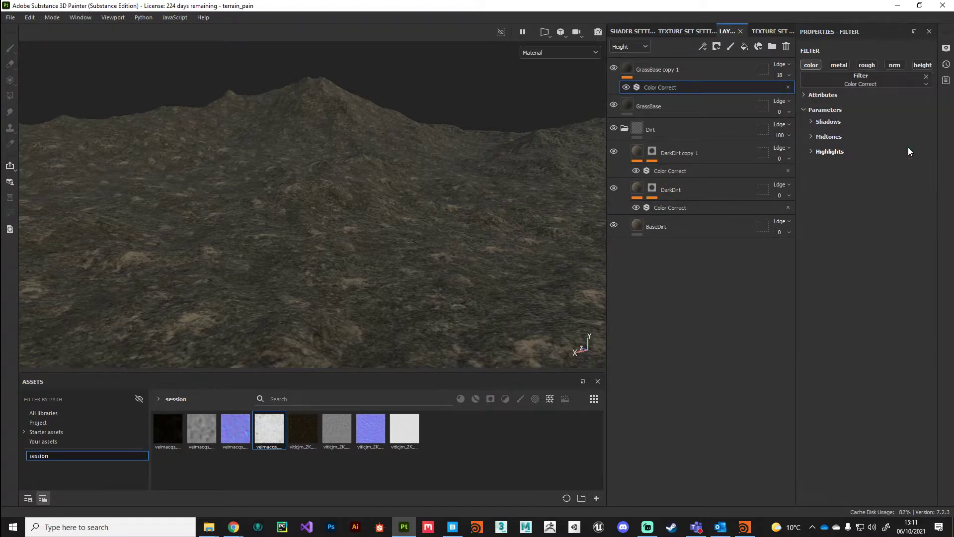
Step: In the Color Correct filter, set shadows contrast -0.08 and luminosity 0.08, midtones luminosity 0.04 and saturation 0.56, highlights luminosity 0.25 and saturation 0.59
{"action": "left_click", "coordinate": [812, 122]}
{"action": "left_click", "coordinate": [812, 197]}
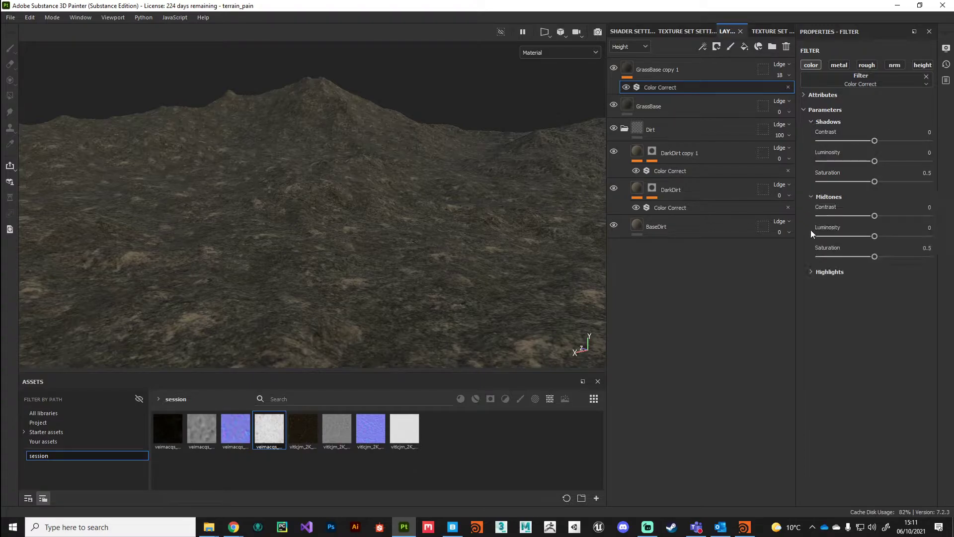
{"action": "left_click", "coordinate": [811, 272]}
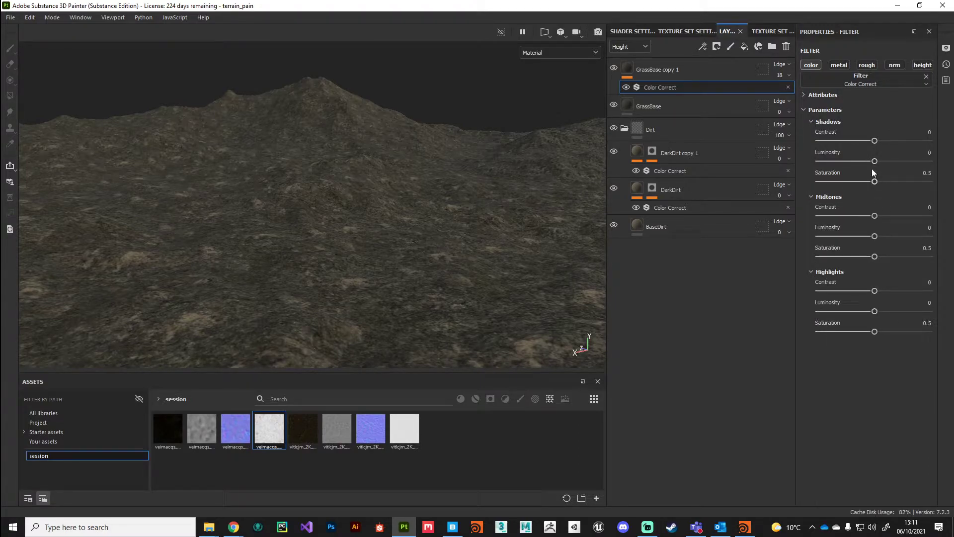
{"action": "mouse_move", "coordinate": [875, 162]}
{"action": "left_mouse_down"}
{"action": "mouse_move", "coordinate": [871, 140]}
{"action": "mouse_move", "coordinate": [879, 162]}
{"action": "left_mouse_up"}
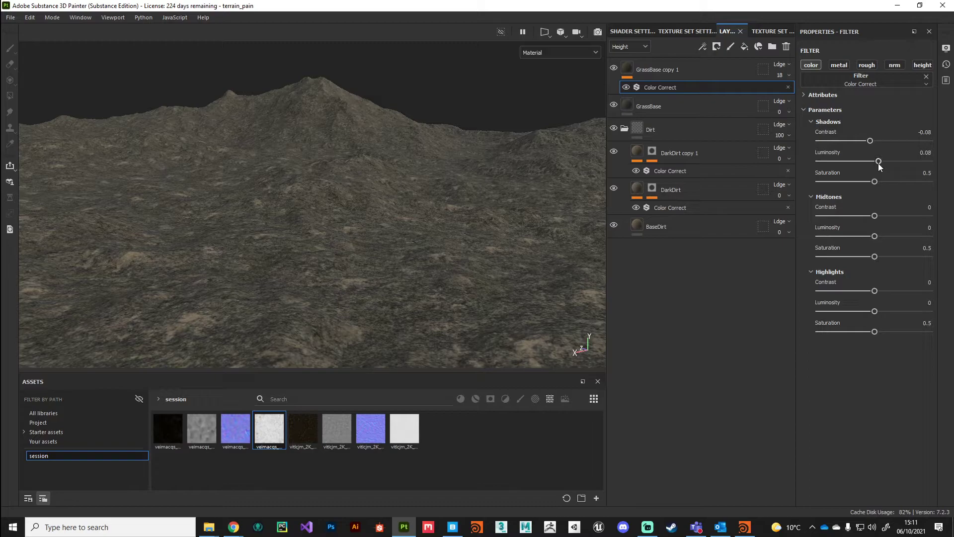
{"action": "mouse_move", "coordinate": [875, 241]}
{"action": "left_mouse_down"}
{"action": "mouse_move", "coordinate": [844, 241]}
{"action": "mouse_move", "coordinate": [876, 238]}
{"action": "mouse_move", "coordinate": [855, 259]}
{"action": "mouse_move", "coordinate": [881, 257]}
{"action": "left_mouse_up"}
{"action": "left_click_drag", "start_coordinate": [874, 312], "coordinate": [884, 332]}
{"action": "left_click_drag", "start_coordinate": [879, 161], "coordinate": [879, 164]}
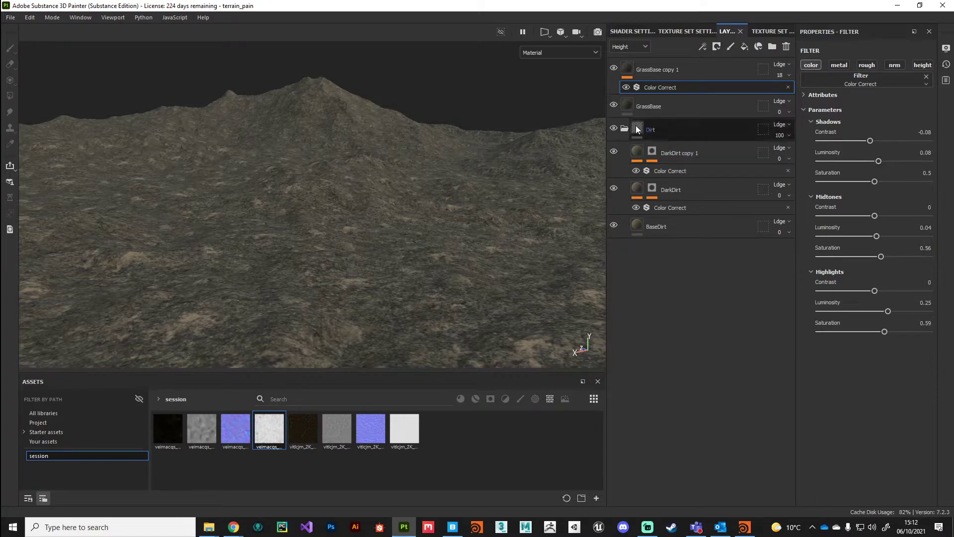
Step: Compare the terrain with GrassBase copy 1 hidden and shown, and select that layer's fill content
{"action": "left_click", "coordinate": [615, 70]}
{"action": "left_click", "coordinate": [613, 69]}
{"action": "left_click", "coordinate": [613, 69]}
{"action": "left_click", "coordinate": [614, 69]}
{"action": "left_click", "coordinate": [614, 69]}
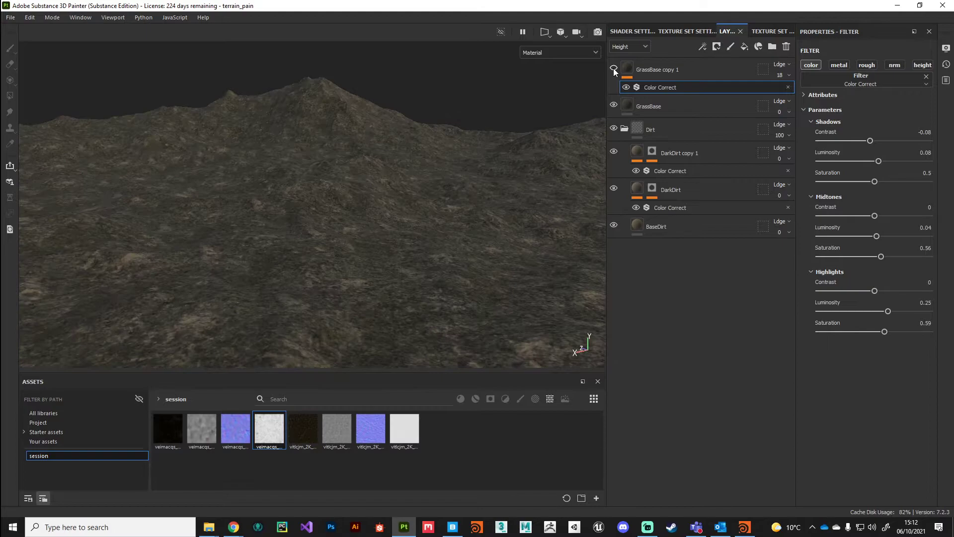
{"action": "left_click", "coordinate": [626, 71]}
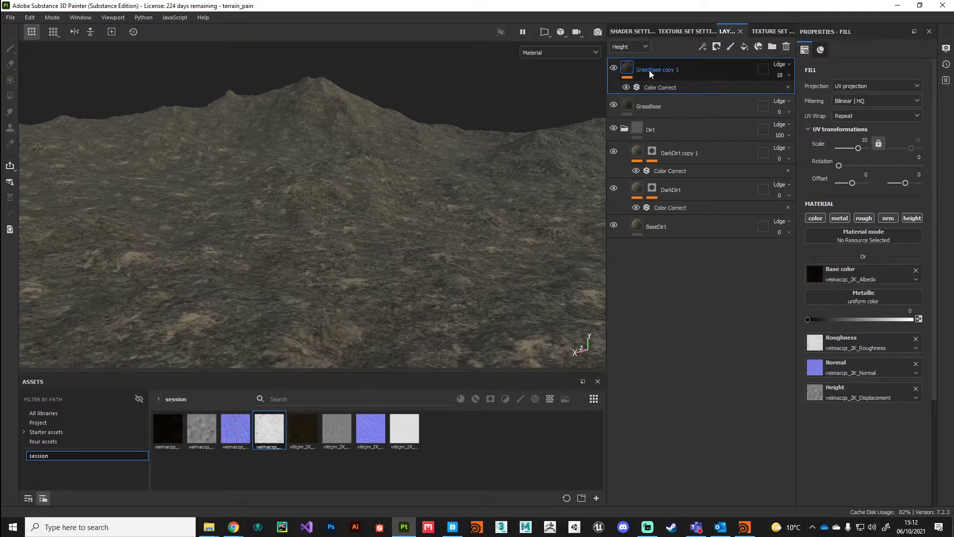
Step: Add a black mask to the GrassBase copy 1 layer and set its fill's UV rotation to 45
{"action": "right_click", "coordinate": [649, 70]}
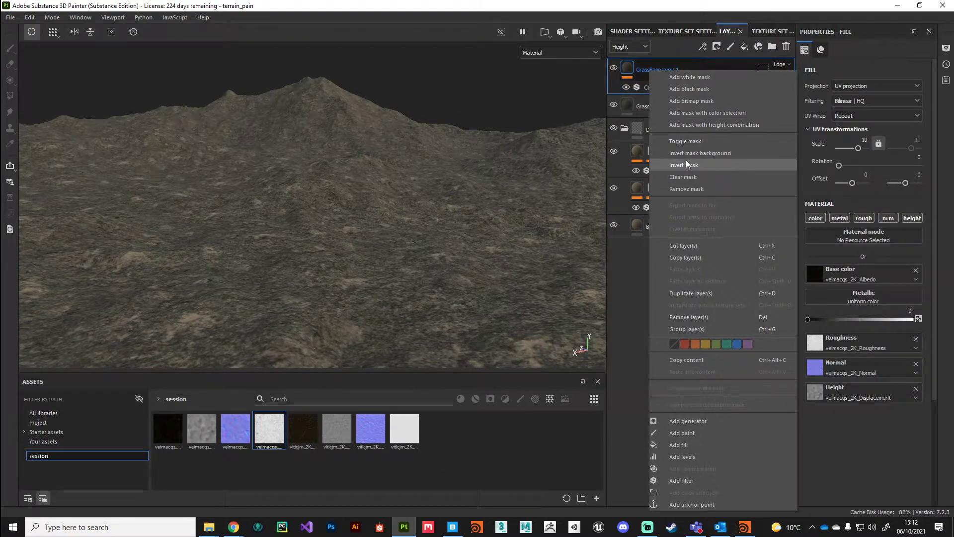
{"action": "left_click", "coordinate": [688, 90]}
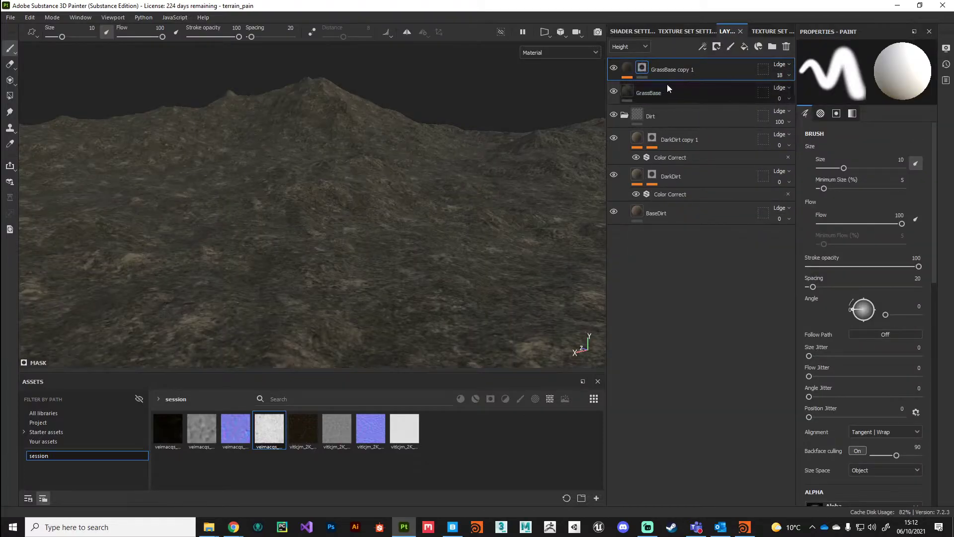
{"action": "left_click", "coordinate": [629, 72]}
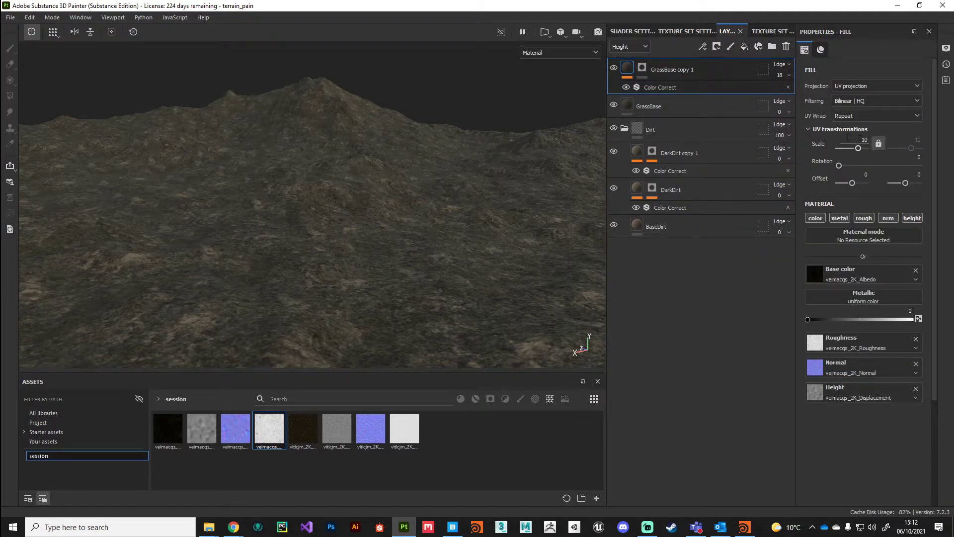
{"action": "left_click_drag", "start_coordinate": [840, 165], "coordinate": [848, 165]}
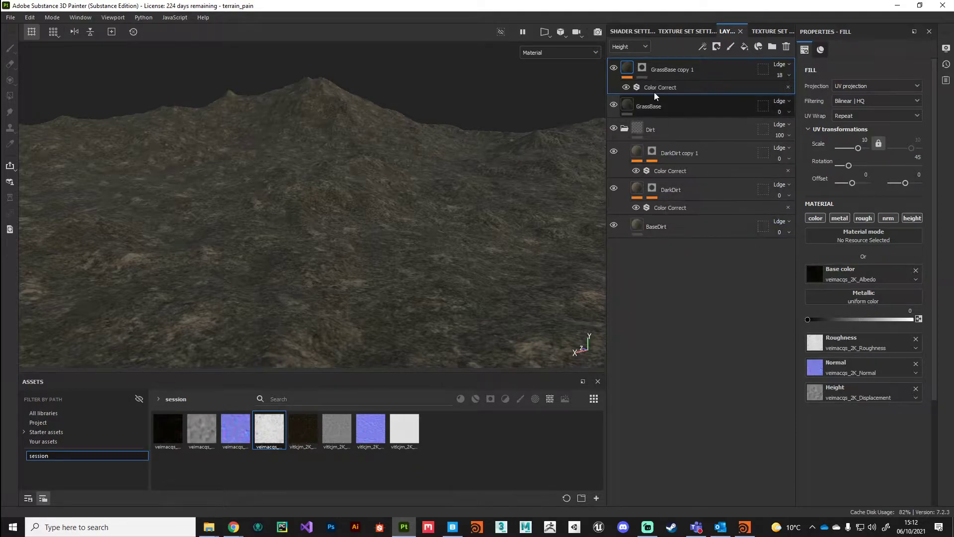
Step: Add a Dirt generator to the mask of the GrassBase copy 1 layer
{"action": "left_click", "coordinate": [642, 68]}
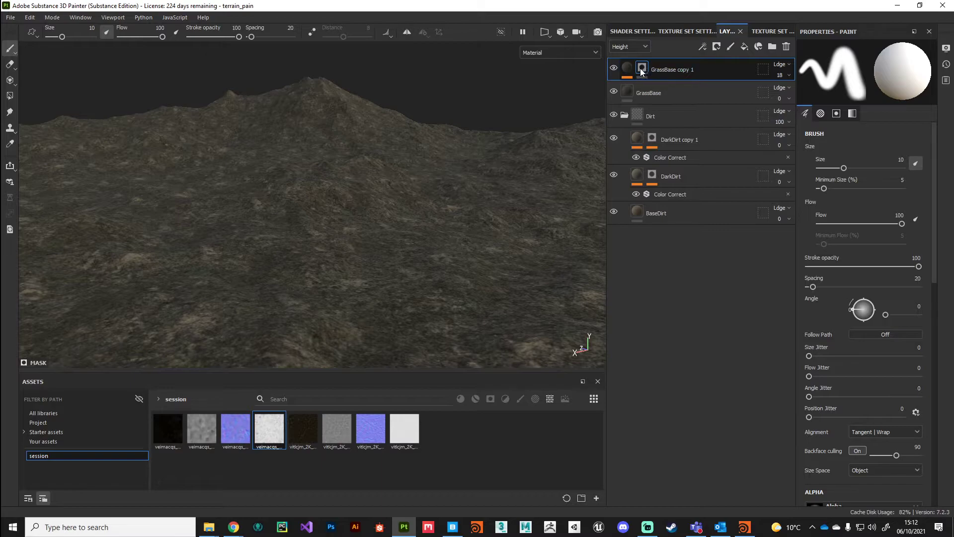
{"action": "left_click", "coordinate": [627, 70]}
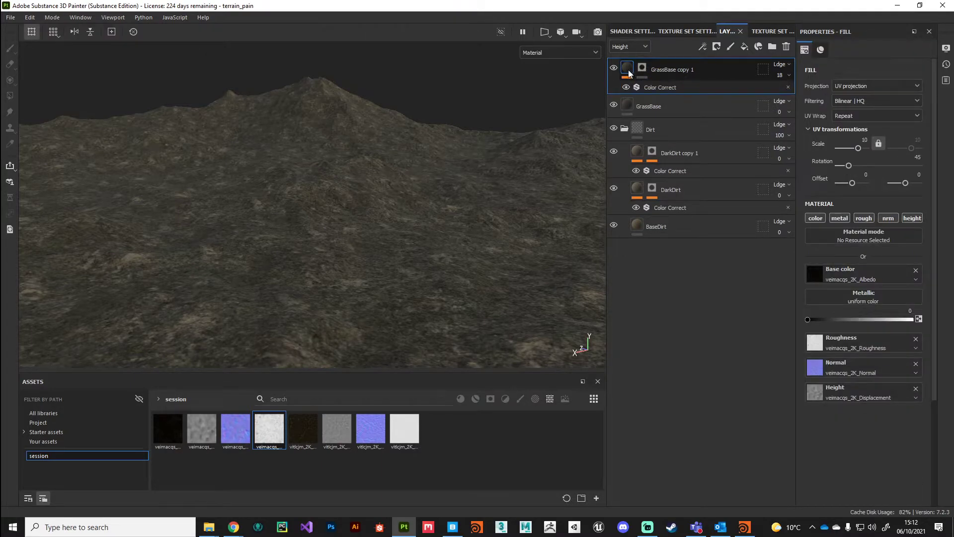
{"action": "left_click", "coordinate": [643, 70]}
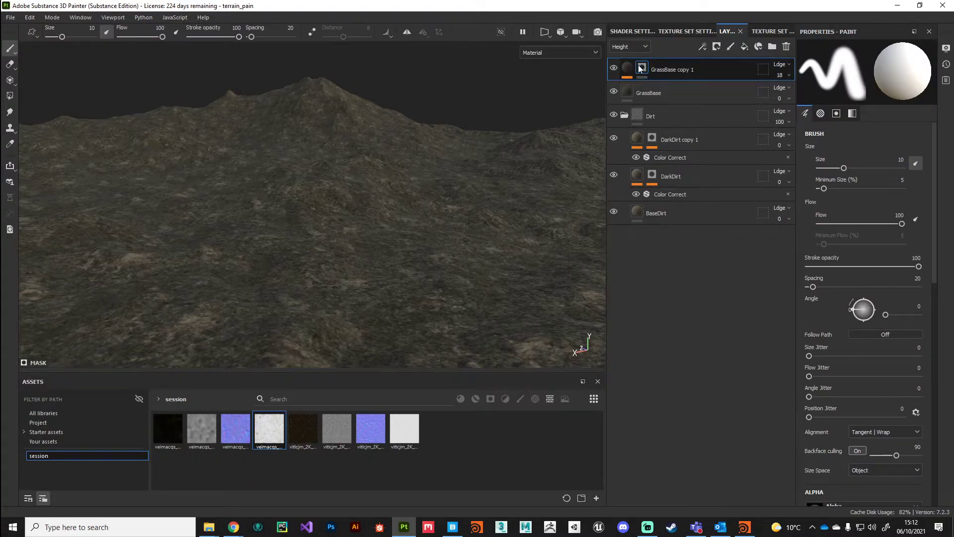
{"action": "right_click", "coordinate": [644, 72]}
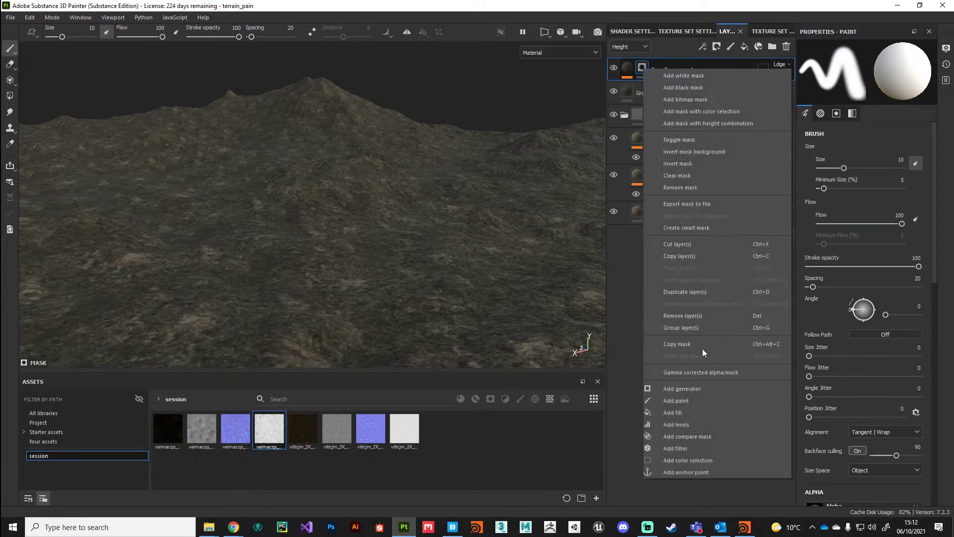
{"action": "left_click", "coordinate": [696, 392]}
{"action": "left_click", "coordinate": [862, 70]}
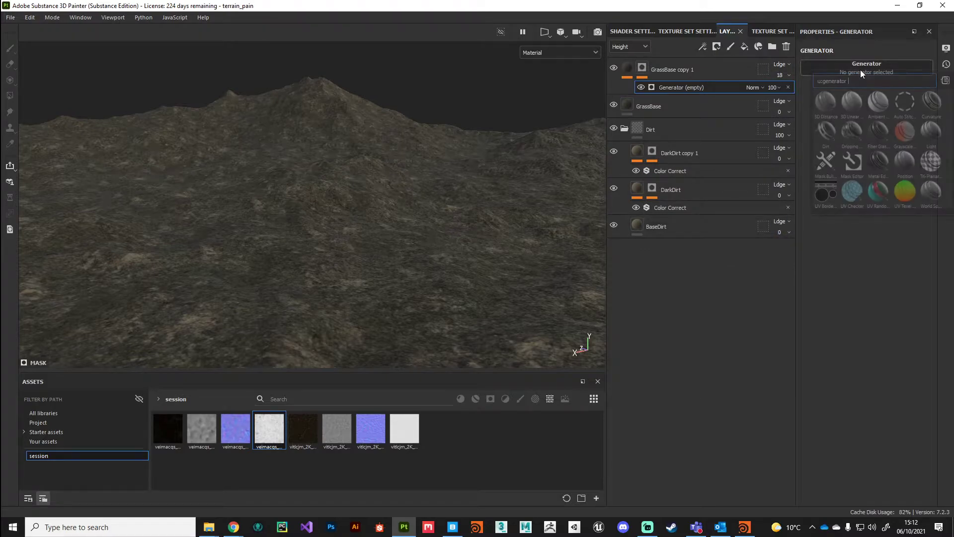
{"action": "left_click", "coordinate": [823, 132]}
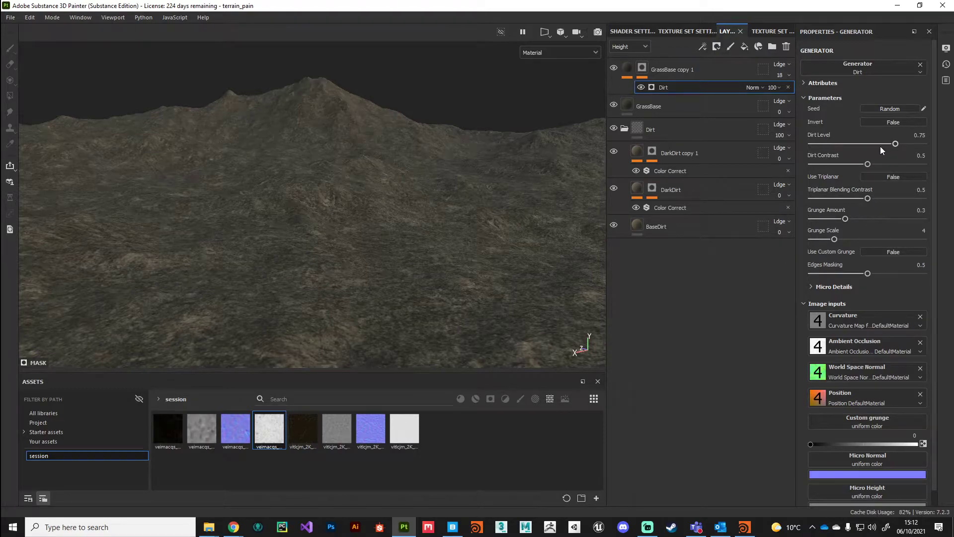
Step: In the Dirt generator, set dirt level to 0.7, dirt contrast to 0.76, grunge amount to 0.48 and grunge scale to 6
{"action": "mouse_move", "coordinate": [857, 144]}
{"action": "left_mouse_down"}
{"action": "mouse_move", "coordinate": [848, 145]}
{"action": "mouse_move", "coordinate": [898, 146]}
{"action": "mouse_move", "coordinate": [890, 144]}
{"action": "mouse_move", "coordinate": [907, 165]}
{"action": "mouse_move", "coordinate": [946, 166]}
{"action": "mouse_move", "coordinate": [885, 164]}
{"action": "left_mouse_up"}
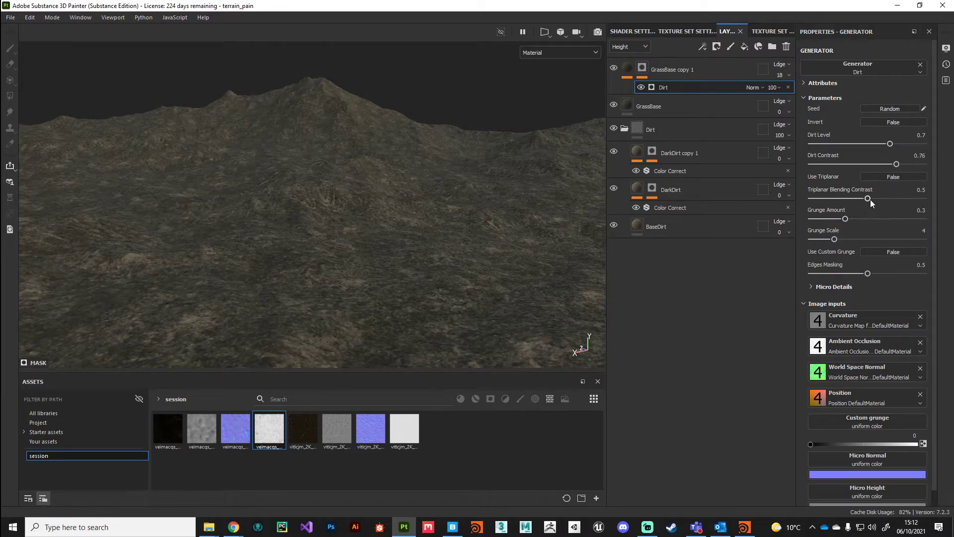
{"action": "mouse_move", "coordinate": [846, 218]}
{"action": "left_mouse_down"}
{"action": "mouse_move", "coordinate": [902, 216]}
{"action": "mouse_move", "coordinate": [860, 219]}
{"action": "left_mouse_up"}
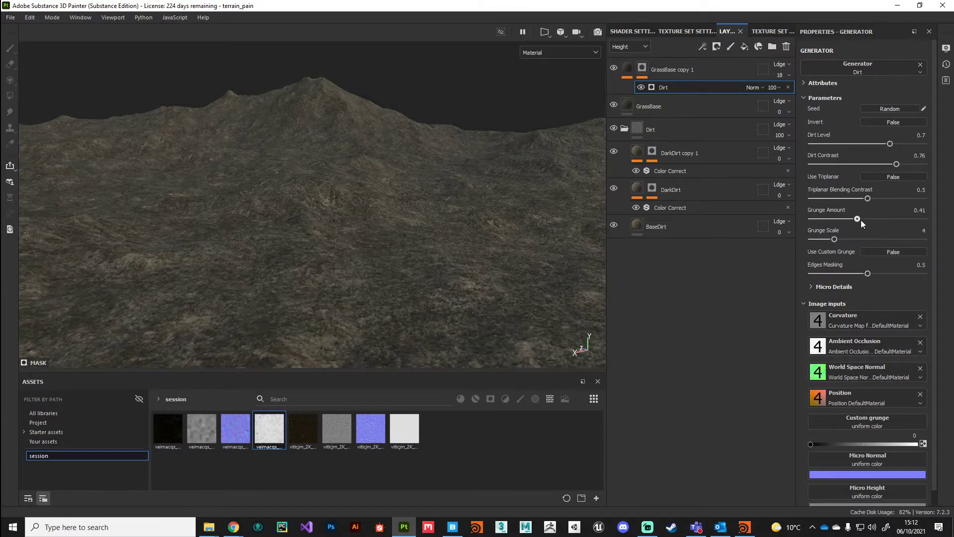
{"action": "left_click_drag", "start_coordinate": [324, 247], "coordinate": [393, 270], "text": "alt"}
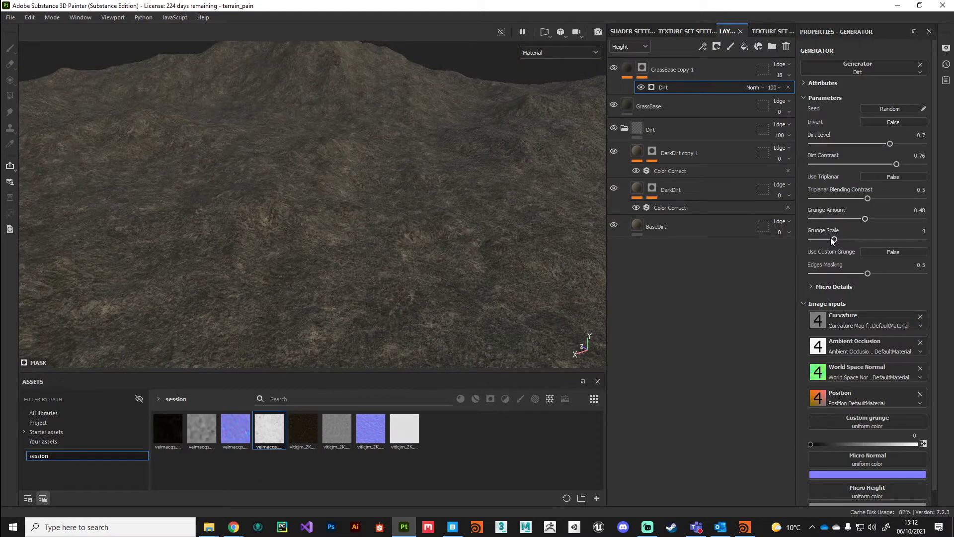
{"action": "left_click_drag", "start_coordinate": [840, 238], "coordinate": [844, 238]}
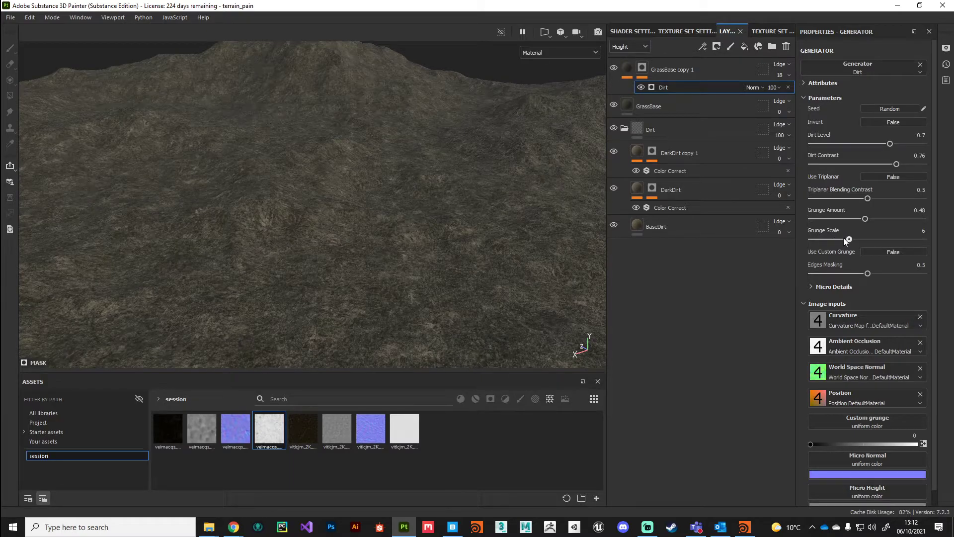
Step: Inspect the generated grass coverage across the terrain and invert the Dirt generator on the GrassBase copy 1 mask
{"action": "left_click_drag", "start_coordinate": [385, 215], "coordinate": [280, 183], "text": "alt"}
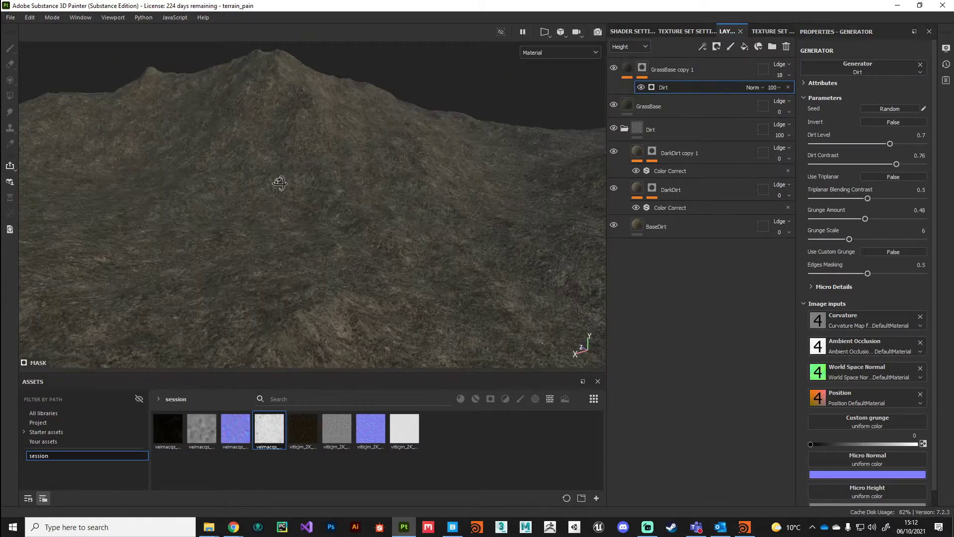
{"action": "left_click_drag", "start_coordinate": [260, 218], "coordinate": [383, 219], "text": "alt"}
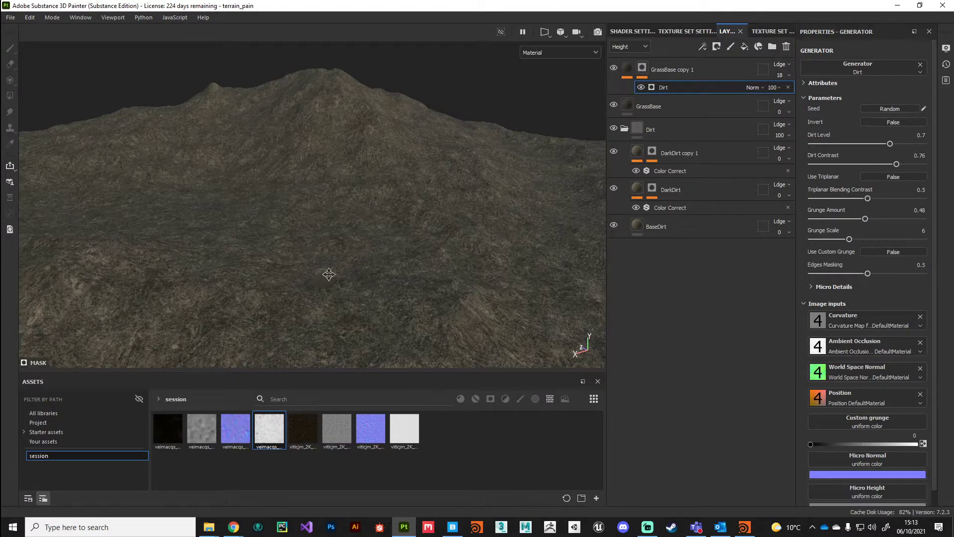
{"action": "middle_click_drag", "start_coordinate": [323, 276], "coordinate": [341, 270], "text": "alt"}
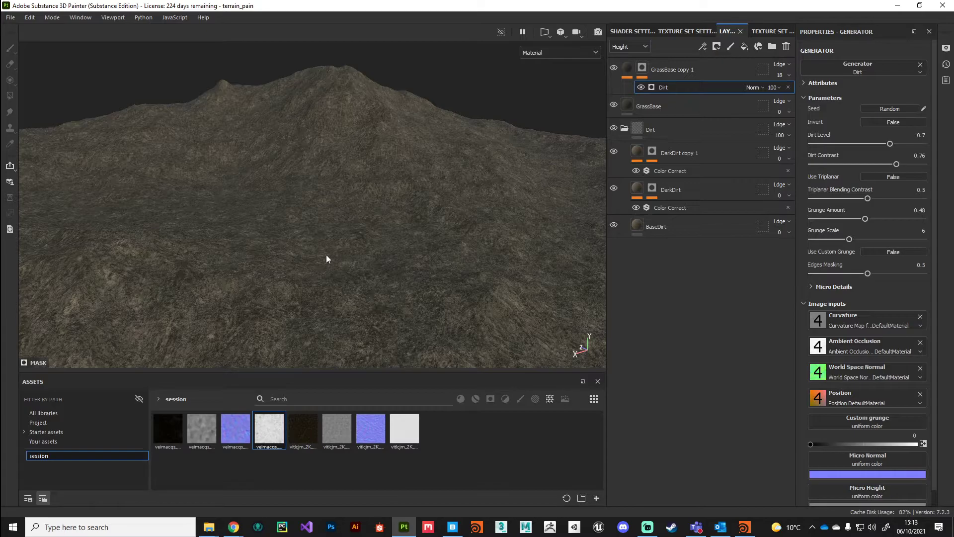
{"action": "left_click_drag", "start_coordinate": [313, 277], "coordinate": [320, 261], "text": "alt"}
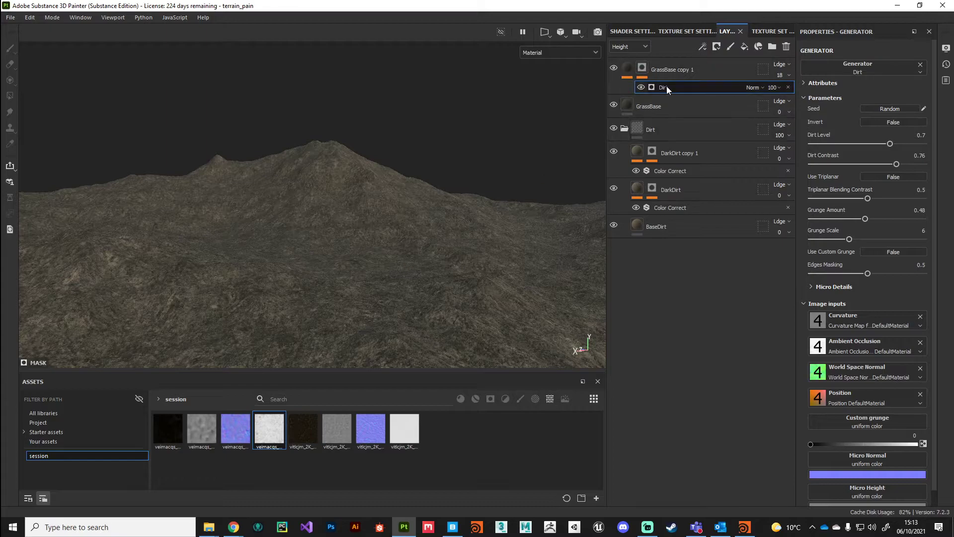
{"action": "left_click_drag", "start_coordinate": [363, 249], "coordinate": [358, 234], "text": "alt"}
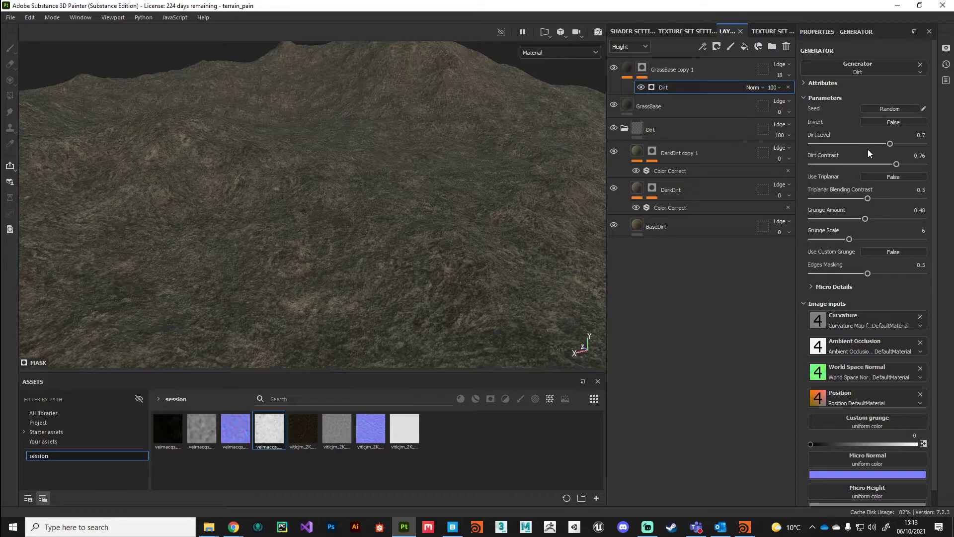
{"action": "left_click", "coordinate": [892, 123]}
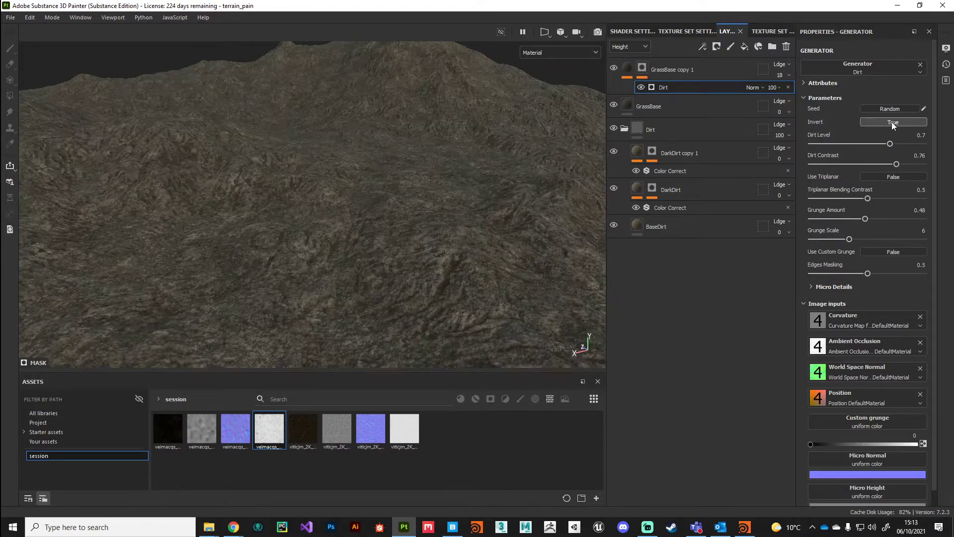
Step: Lower the height channel opacity of the GrassBase copy 1 layer to 0
{"action": "left_click_drag", "start_coordinate": [451, 239], "coordinate": [447, 266], "text": "alt"}
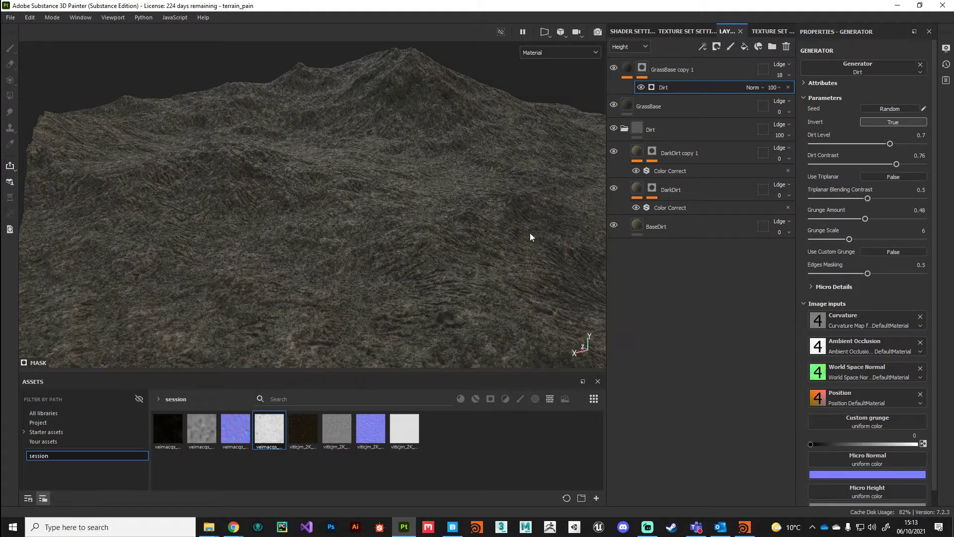
{"action": "left_click", "coordinate": [783, 74]}
{"action": "mouse_move", "coordinate": [779, 95]}
{"action": "left_mouse_down"}
{"action": "mouse_move", "coordinate": [800, 94]}
{"action": "mouse_move", "coordinate": [761, 100]}
{"action": "mouse_move", "coordinate": [780, 96]}
{"action": "left_mouse_up"}
{"action": "left_click_drag", "start_coordinate": [378, 198], "coordinate": [379, 248], "text": "alt"}
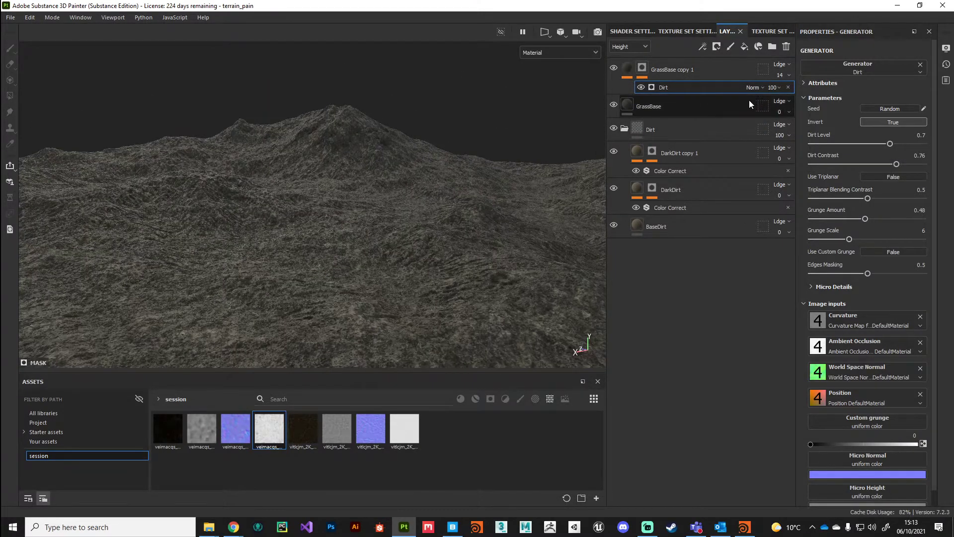
{"action": "left_click_drag", "start_coordinate": [776, 94], "coordinate": [771, 93]}
{"action": "left_click_drag", "start_coordinate": [320, 254], "coordinate": [366, 268], "text": "alt"}
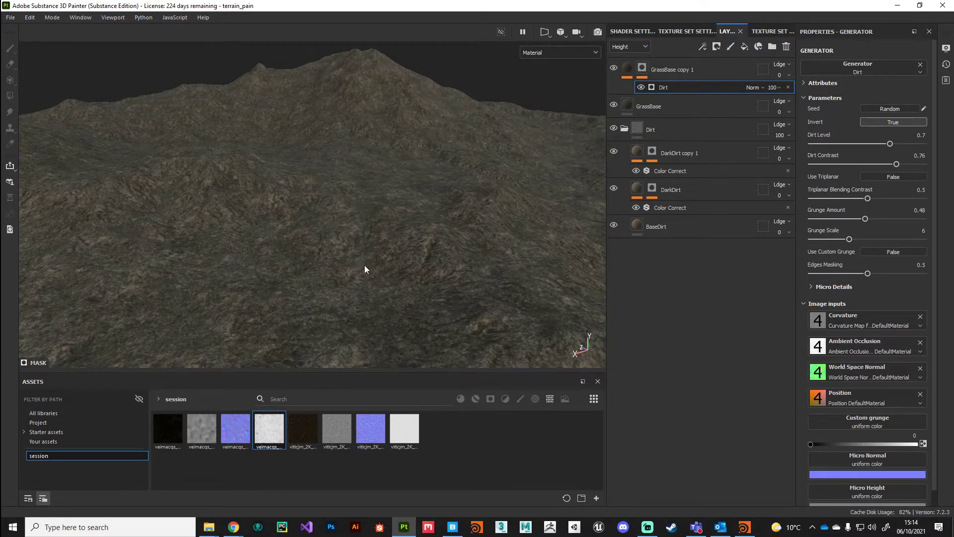
Step: Duplicate the GrassBase copy 1 layer and rename the duplicate GrassBase_hilight
{"action": "left_click", "coordinate": [628, 72]}
{"action": "key", "text": "ctrl+d"}
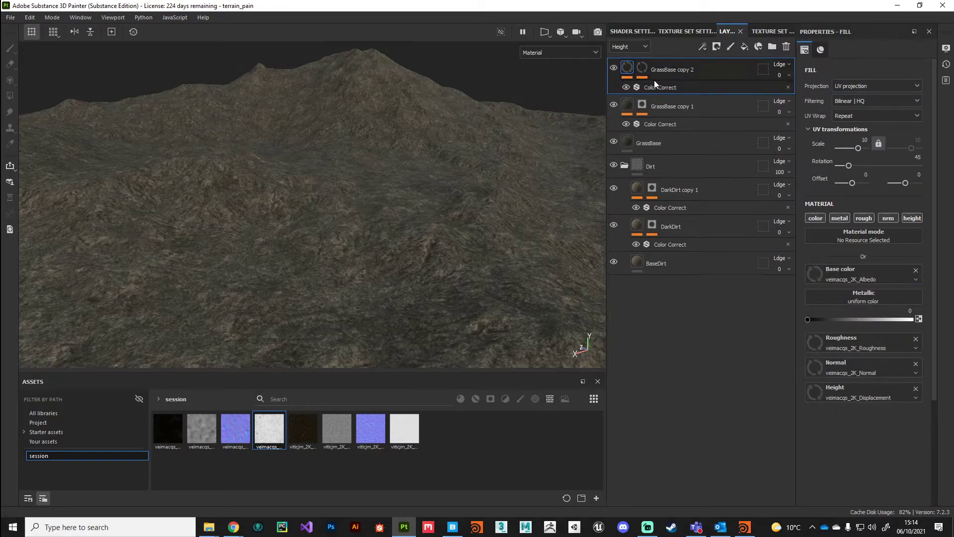
{"action": "double_click", "coordinate": [684, 73]}
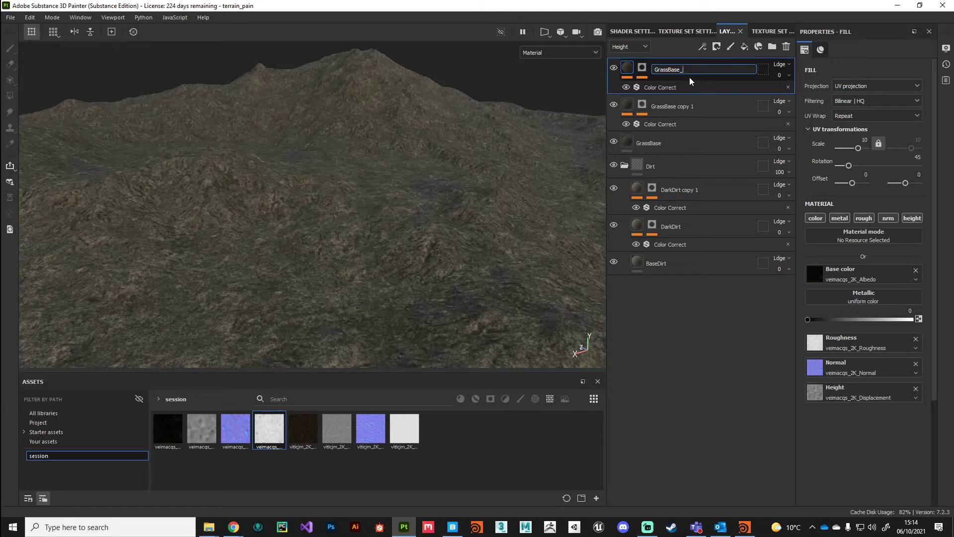
{"action": "type", "text": "GrassBase_hilight"}
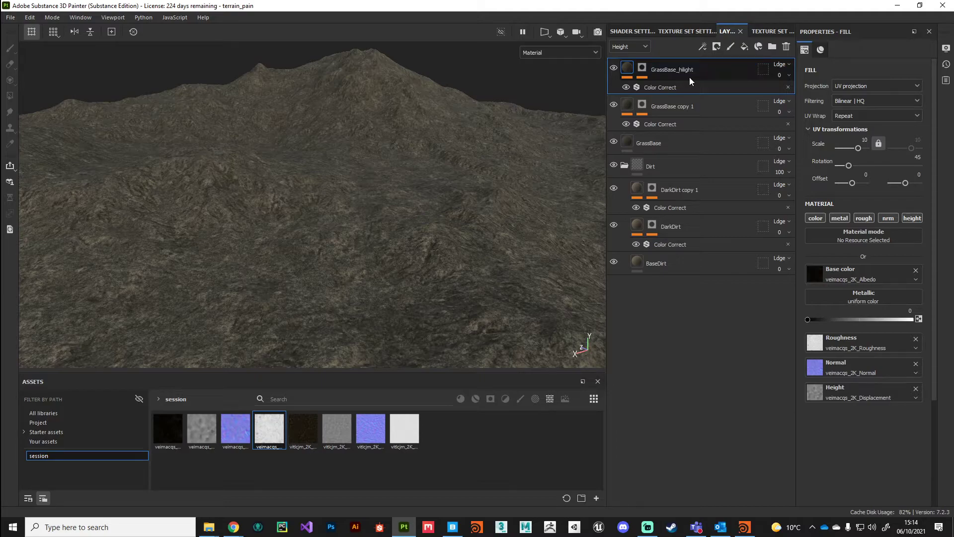
{"action": "key", "text": "Return"}
Step: Remove the mask from the GrassBase_hilight layer
{"action": "left_click", "coordinate": [659, 87]}
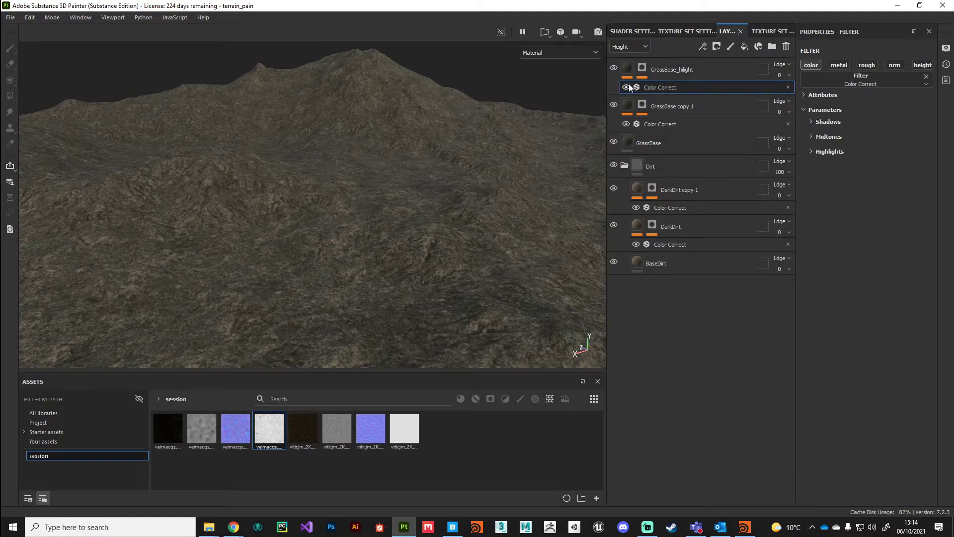
{"action": "right_click", "coordinate": [642, 70]}
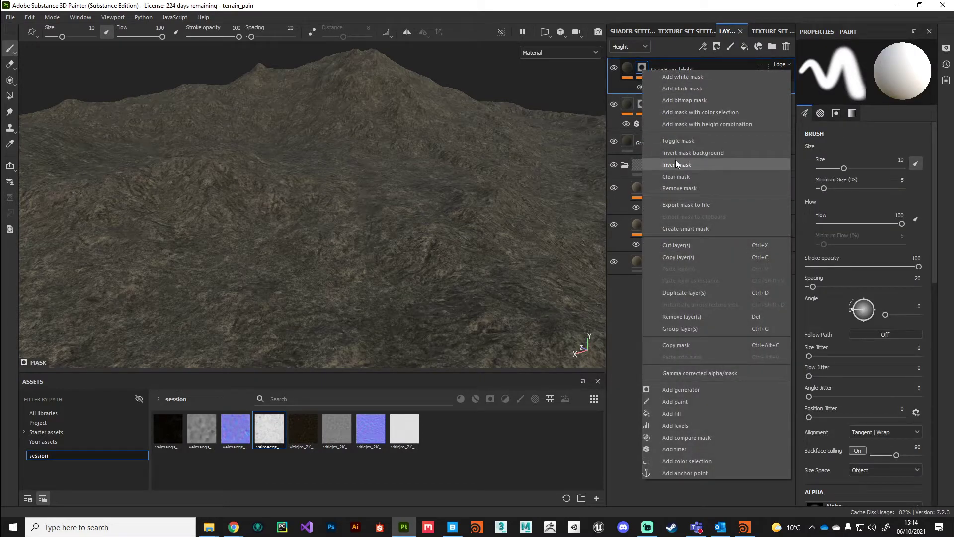
{"action": "left_click", "coordinate": [672, 188]}
Step: In GrassBase_hilight's Color Correct, set shadows luminosity 0.16, saturation 0.64; midtones contrast -0.3, luminosity -0.21, saturation 0.42; highlights contrast -0.13, luminosity -0.04, saturation 0.51
{"action": "left_click", "coordinate": [647, 90]}
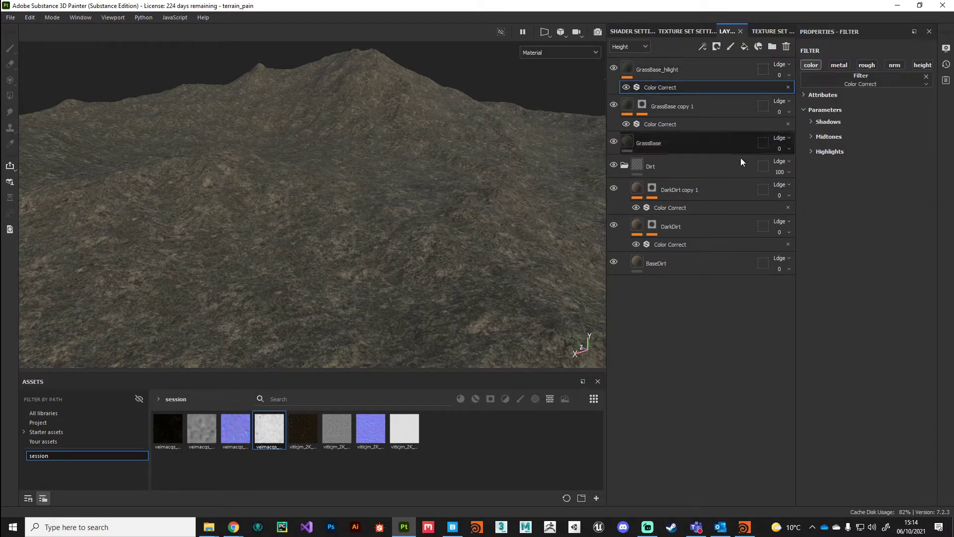
{"action": "left_click", "coordinate": [811, 122]}
{"action": "left_click", "coordinate": [811, 197]}
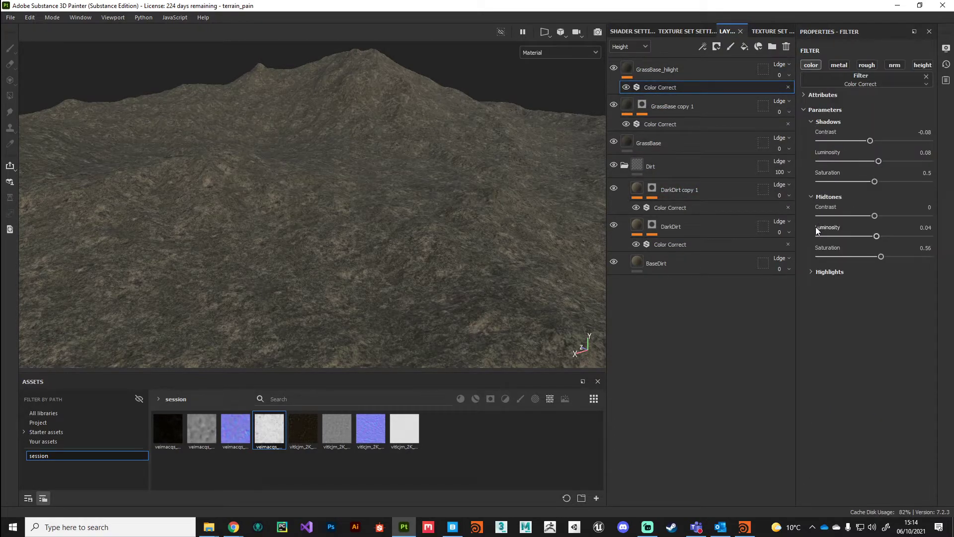
{"action": "left_click", "coordinate": [812, 271]}
{"action": "mouse_move", "coordinate": [879, 161]}
{"action": "left_mouse_down"}
{"action": "mouse_move", "coordinate": [899, 181]}
{"action": "mouse_move", "coordinate": [890, 182]}
{"action": "left_mouse_up"}
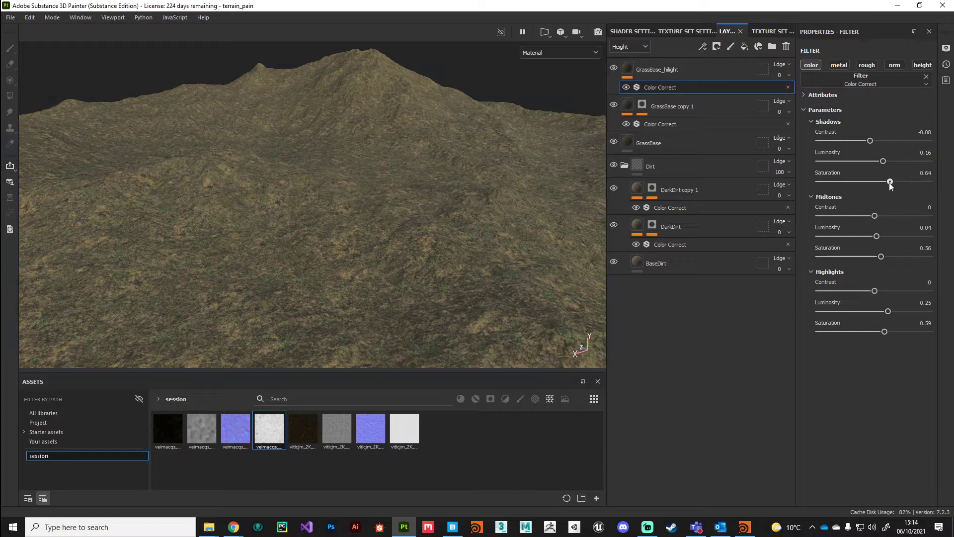
{"action": "mouse_move", "coordinate": [874, 215]}
{"action": "left_mouse_down"}
{"action": "mouse_move", "coordinate": [857, 216]}
{"action": "mouse_move", "coordinate": [867, 258]}
{"action": "mouse_move", "coordinate": [851, 259]}
{"action": "left_mouse_up"}
{"action": "left_click_drag", "start_coordinate": [874, 290], "coordinate": [876, 332]}
{"action": "left_click", "coordinate": [613, 68]}
{"action": "left_click", "coordinate": [612, 68]}
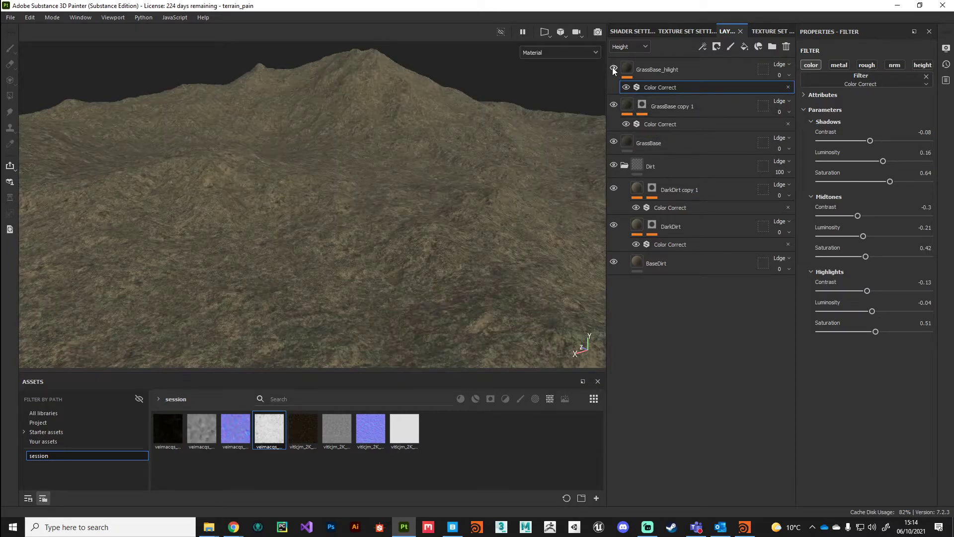
Step: Add a black mask to the GrassBase_hilight layer
{"action": "right_click", "coordinate": [663, 72]}
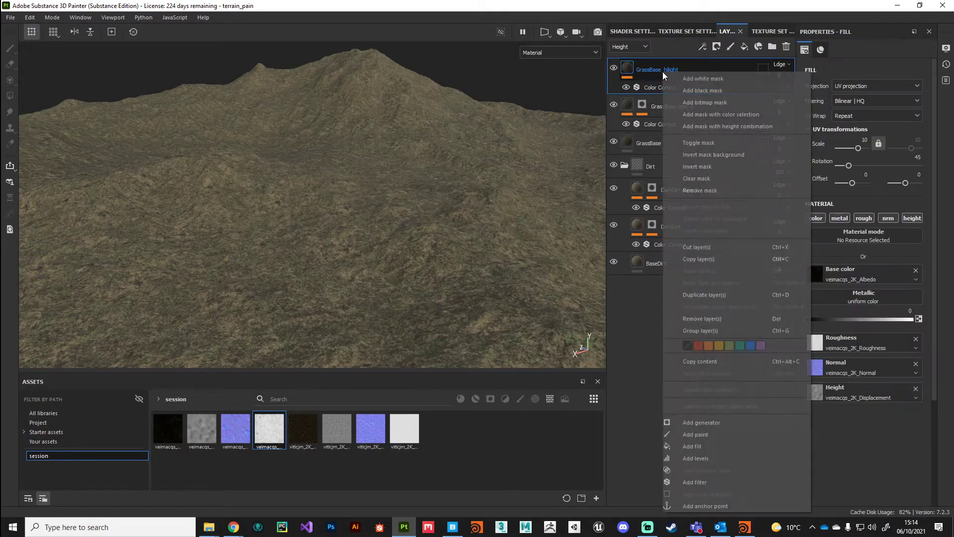
{"action": "left_click", "coordinate": [700, 92]}
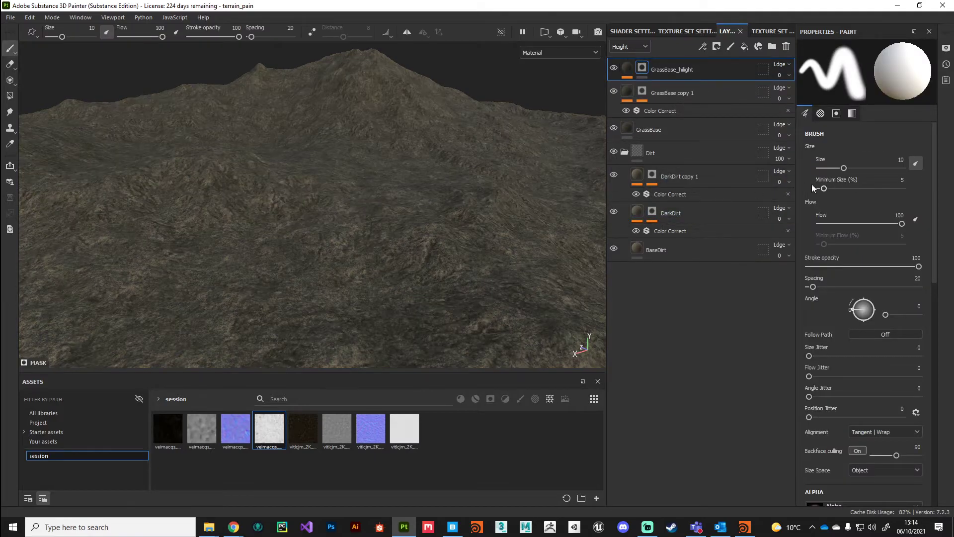
Step: Try a Curvature generator on the GrassBase_hilight mask with Global Balance set to 0.46 and Global Invert left at False
{"action": "right_click", "coordinate": [642, 70]}
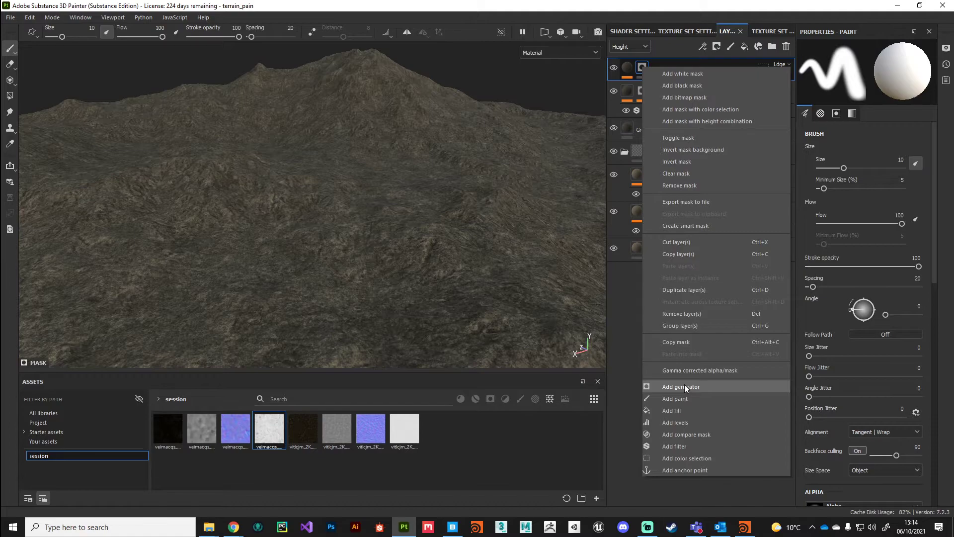
{"action": "left_click", "coordinate": [684, 386]}
{"action": "left_click", "coordinate": [884, 74]}
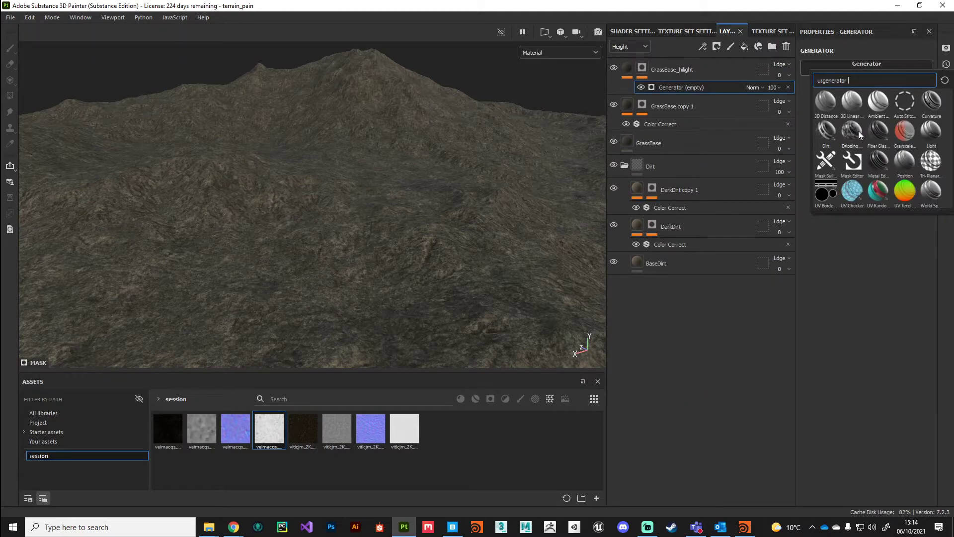
{"action": "left_click", "coordinate": [931, 104]}
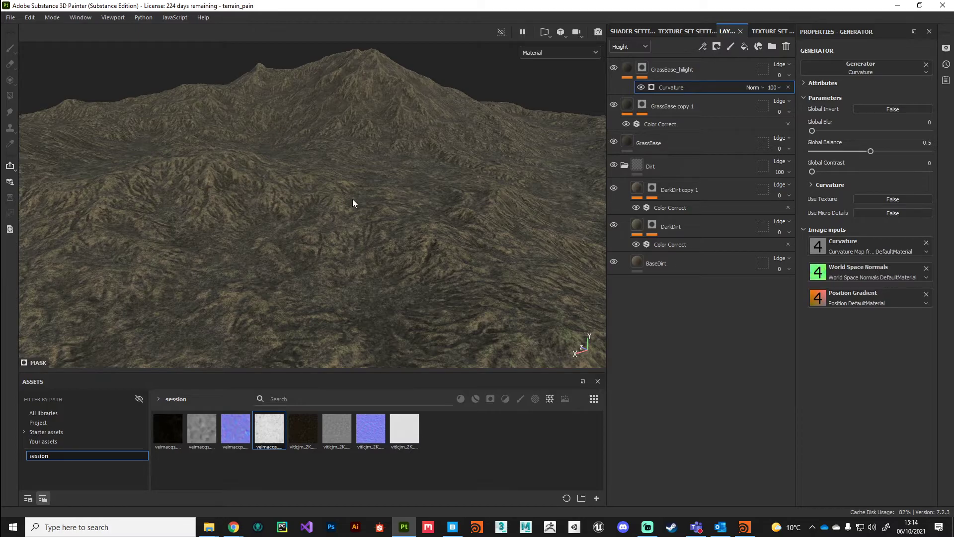
{"action": "left_click", "coordinate": [885, 109]}
{"action": "left_click", "coordinate": [885, 108]}
{"action": "mouse_move", "coordinate": [881, 152]}
{"action": "left_mouse_down"}
{"action": "mouse_move", "coordinate": [906, 153]}
{"action": "mouse_move", "coordinate": [865, 156]}
{"action": "left_mouse_up"}
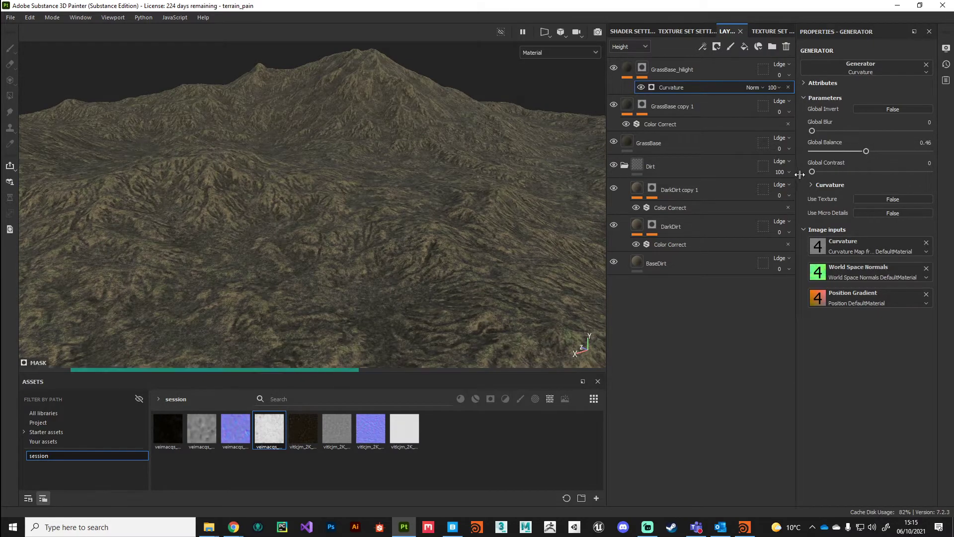
Step: Examine the curvature-masked grass highlights across the terrain from several angles and distances
{"action": "left_click_drag", "start_coordinate": [379, 276], "coordinate": [415, 311], "text": "alt"}
{"action": "scroll", "coordinate": [472, 269], "scroll_direction": "down", "scroll_amount": 3}
{"action": "scroll", "coordinate": [419, 314], "scroll_direction": "up", "scroll_amount": 4}
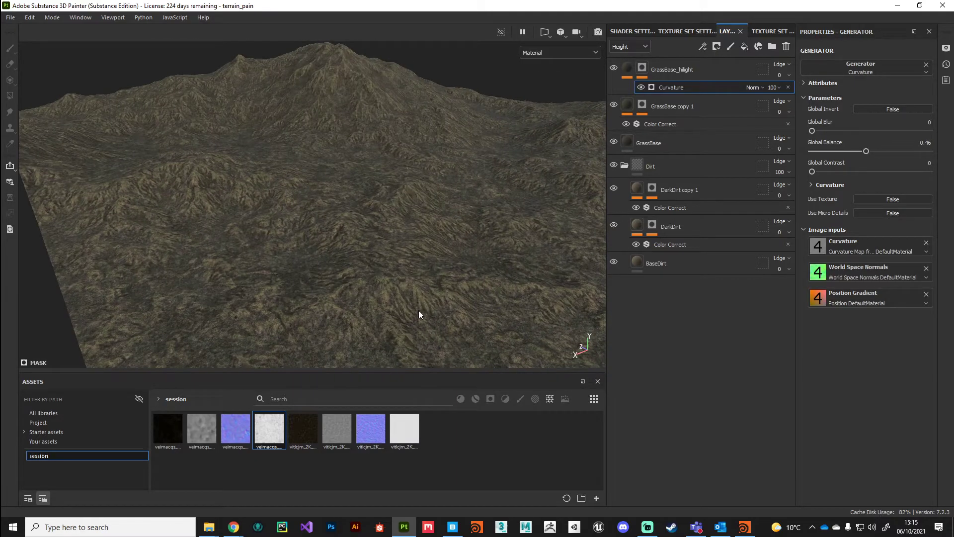
{"action": "right_click_drag", "start_coordinate": [382, 307], "coordinate": [360, 283], "text": "shift"}
{"action": "left_click_drag", "start_coordinate": [366, 312], "coordinate": [369, 287], "text": "alt"}
{"action": "right_click_drag", "start_coordinate": [369, 286], "coordinate": [330, 284], "text": "shift"}
{"action": "left_click_drag", "start_coordinate": [331, 286], "coordinate": [339, 279], "text": "alt"}
{"action": "scroll", "coordinate": [340, 282], "scroll_direction": "up", "scroll_amount": 2}
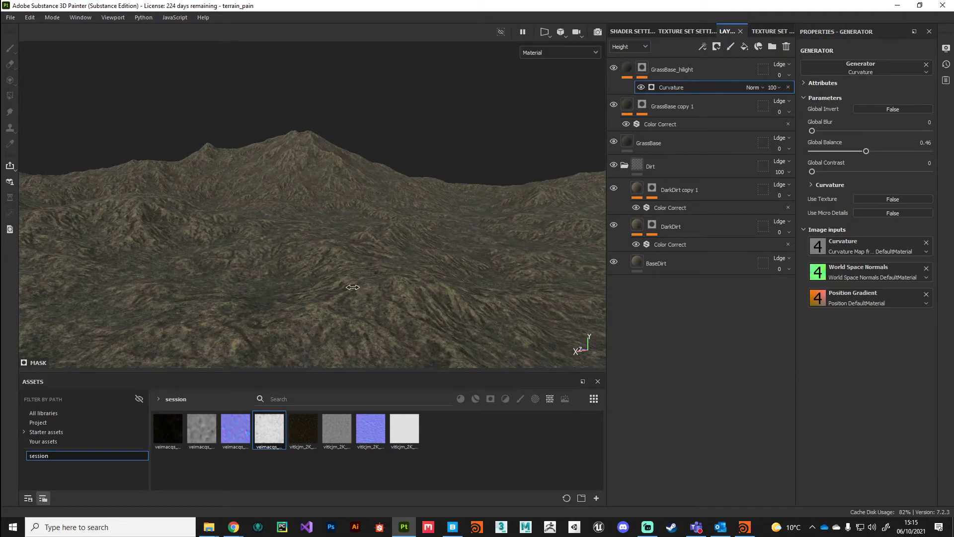
{"action": "left_click_drag", "start_coordinate": [491, 225], "coordinate": [304, 205], "text": "alt"}
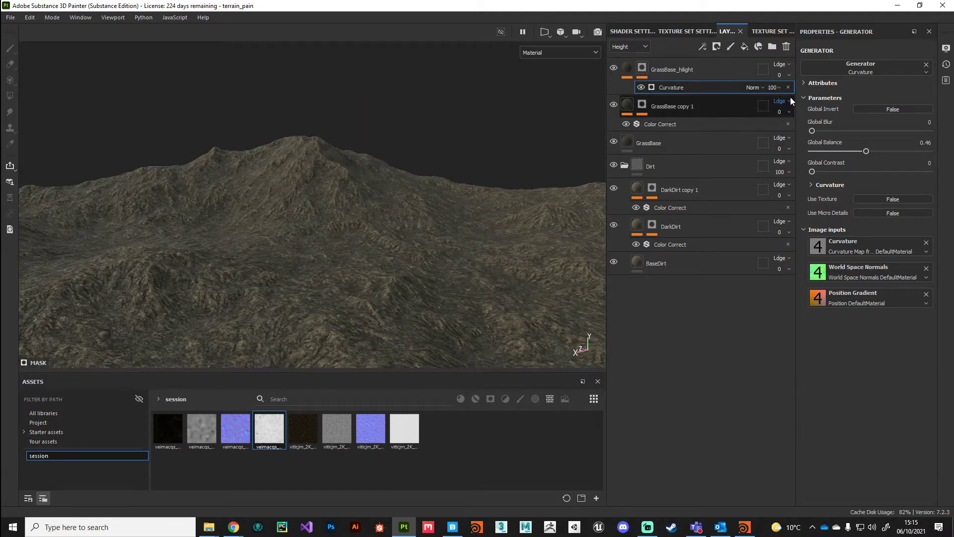
Step: Show the Base color channel for the layer stack and try lowering GrassBase_hilight's opacity to 56
{"action": "left_click", "coordinate": [775, 88]}
{"action": "left_click", "coordinate": [630, 46]}
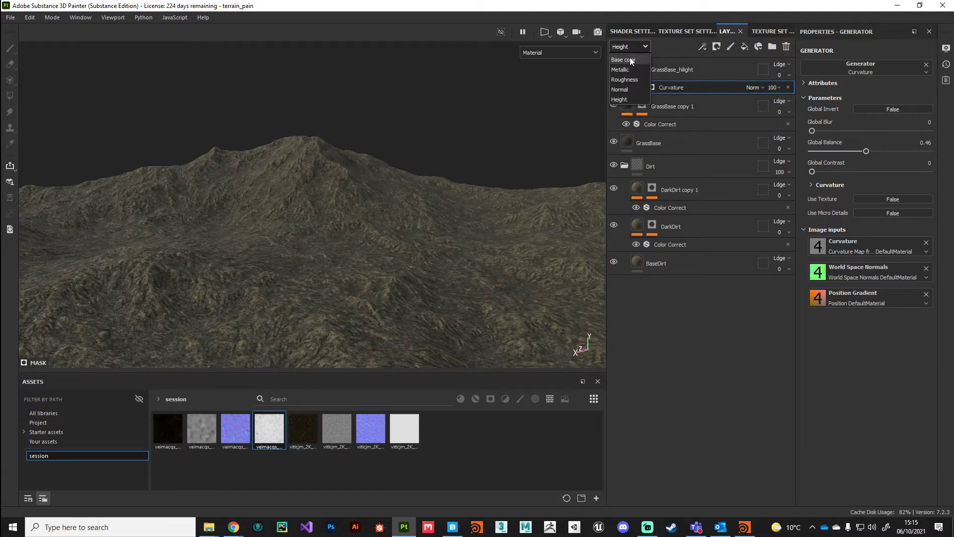
{"action": "left_click", "coordinate": [657, 93]}
{"action": "mouse_move", "coordinate": [815, 94]}
{"action": "left_mouse_down"}
{"action": "mouse_move", "coordinate": [765, 97]}
{"action": "mouse_move", "coordinate": [797, 97]}
{"action": "left_mouse_up"}
{"action": "middle_click_drag", "start_coordinate": [356, 233], "coordinate": [362, 160]}
{"action": "left_click_drag", "start_coordinate": [361, 161], "coordinate": [300, 301], "text": "alt"}
{"action": "right_click_drag", "start_coordinate": [352, 271], "coordinate": [279, 269], "text": "alt"}
{"action": "left_click_drag", "start_coordinate": [295, 287], "coordinate": [276, 250], "text": "alt"}
{"action": "right_click_drag", "start_coordinate": [277, 255], "coordinate": [315, 267], "text": "alt"}
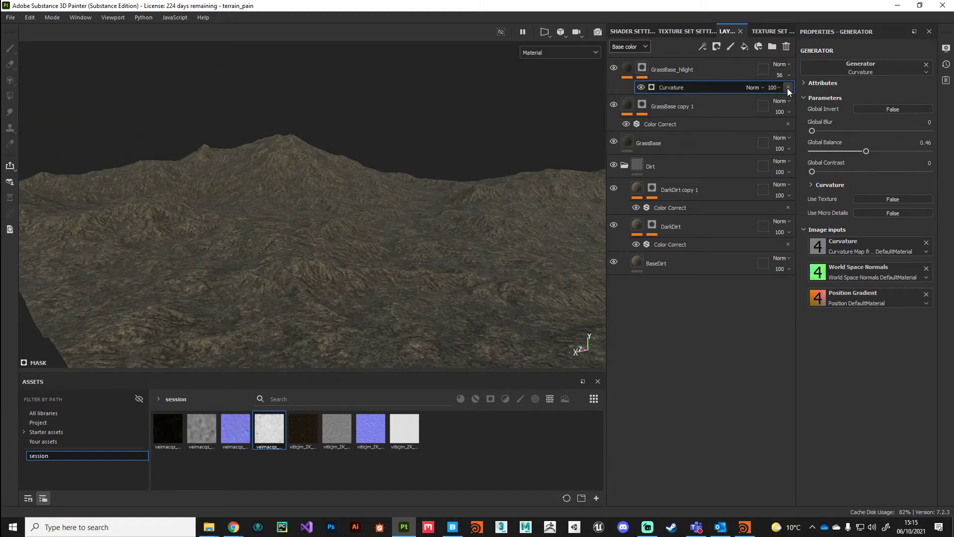
Step: Delete the Curvature generator from the GrassBase_hilight mask and set the layer's Base color opacity to 100
{"action": "left_click", "coordinate": [788, 87]}
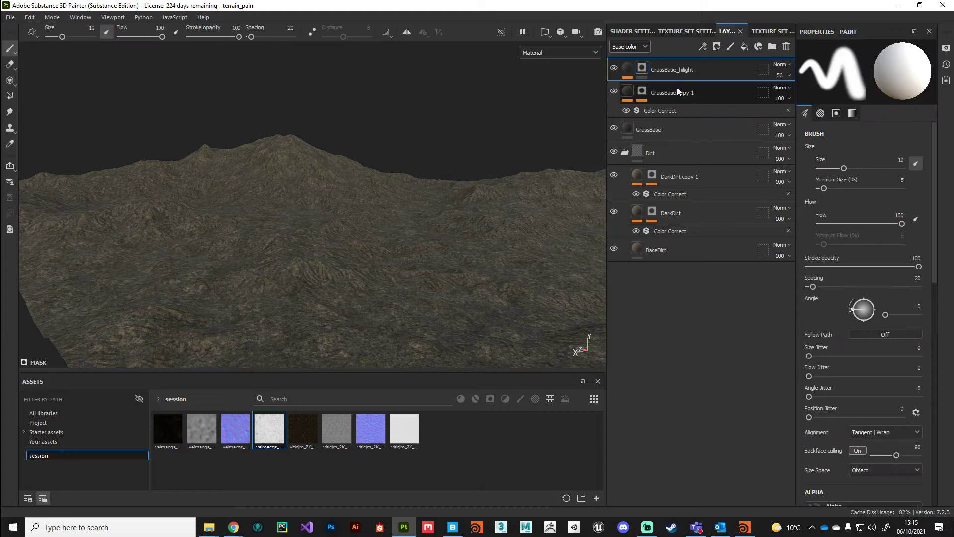
{"action": "left_click", "coordinate": [644, 73]}
{"action": "left_click", "coordinate": [779, 78]}
{"action": "left_click_drag", "start_coordinate": [796, 91], "coordinate": [850, 92]}
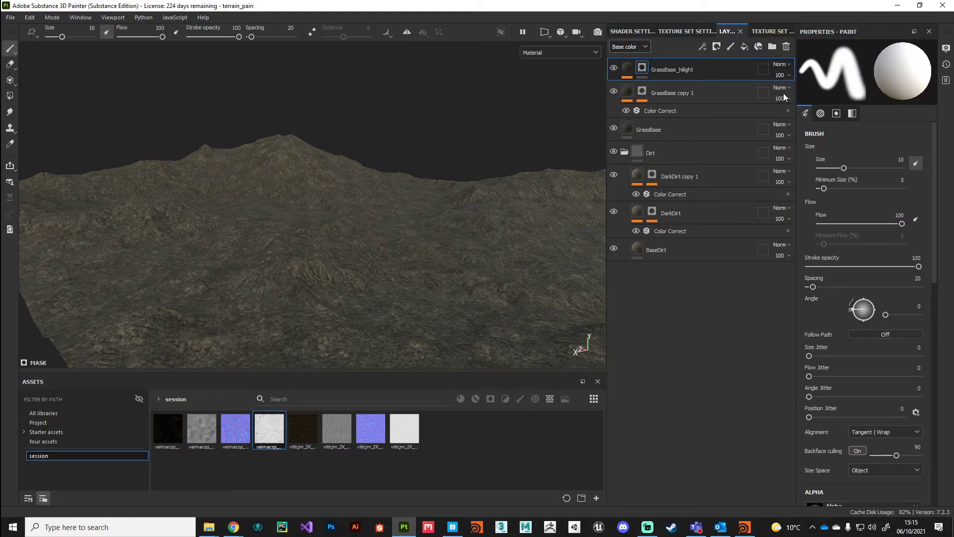
Step: Add a Dirt generator to the GrassBase_hilight mask
{"action": "right_click", "coordinate": [643, 70]}
{"action": "left_click", "coordinate": [692, 389]}
{"action": "left_click", "coordinate": [858, 72]}
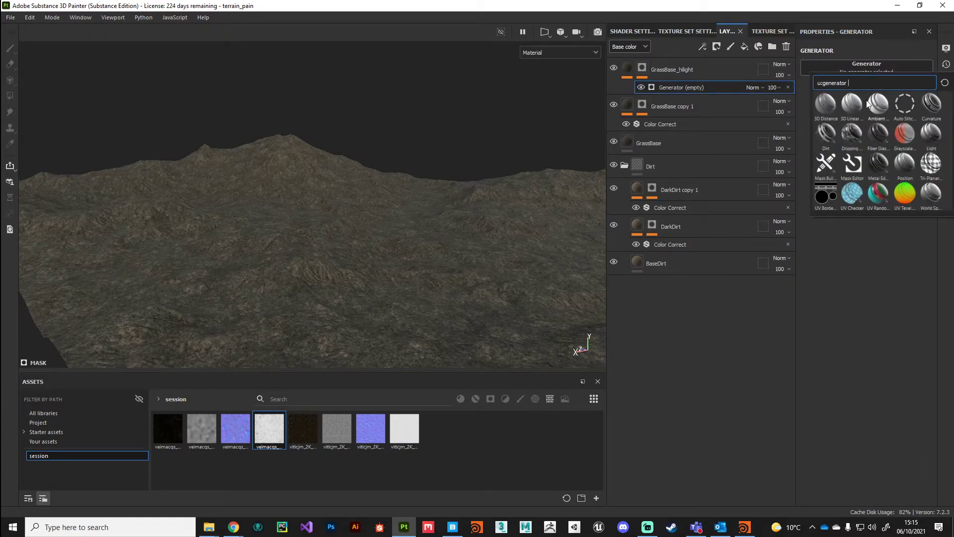
{"action": "left_click", "coordinate": [827, 133]}
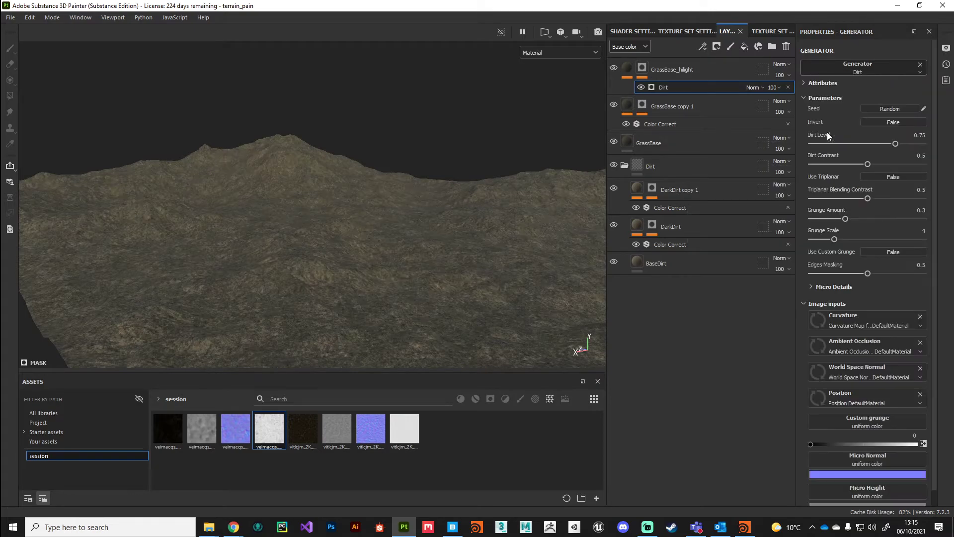
Step: In the mask's Dirt generator, set Dirt Level 0.66, Dirt Contrast 0.78, Triplanar Blending Contrast 0.15 and Grunge Amount 0.58
{"action": "left_click", "coordinate": [888, 121]}
{"action": "left_click", "coordinate": [893, 122]}
{"action": "left_click", "coordinate": [865, 143]}
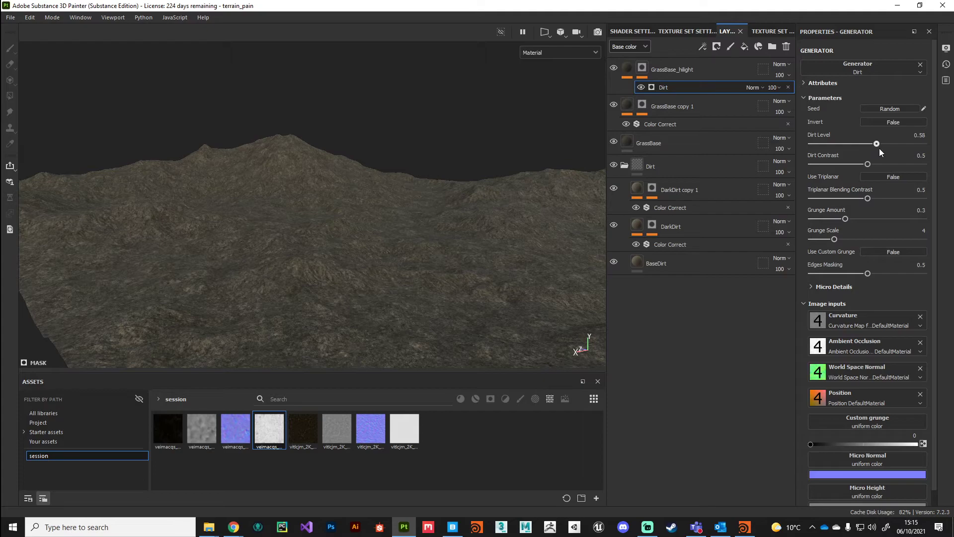
{"action": "left_click_drag", "start_coordinate": [868, 166], "coordinate": [844, 170]}
{"action": "left_click_drag", "start_coordinate": [867, 198], "coordinate": [877, 218]}
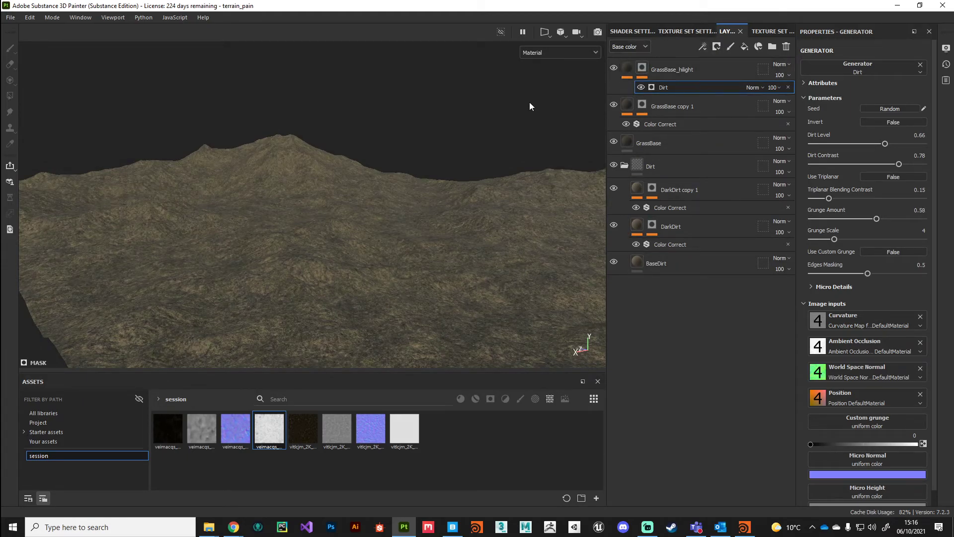
Step: In GrassBase_hilight's Color Correct, set the shadows contrast to -0.1, luminosity to 0.04 and saturation to 0.59
{"action": "left_click", "coordinate": [627, 69]}
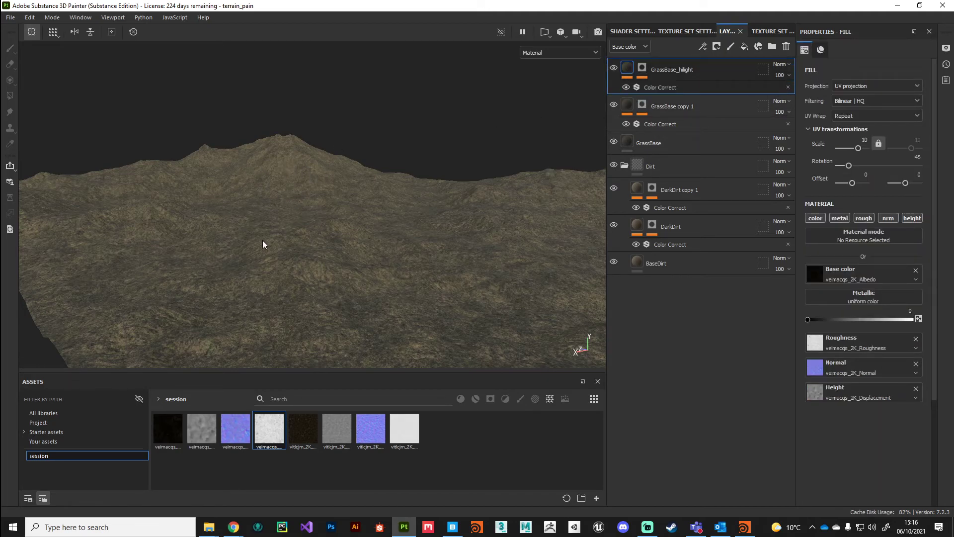
{"action": "left_click", "coordinate": [667, 89]}
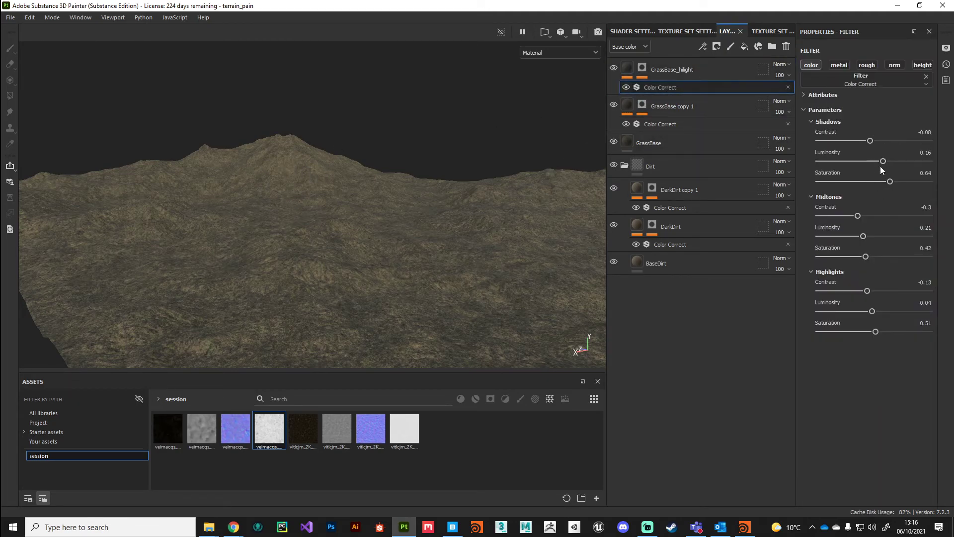
{"action": "left_click_drag", "start_coordinate": [883, 162], "coordinate": [868, 142]}
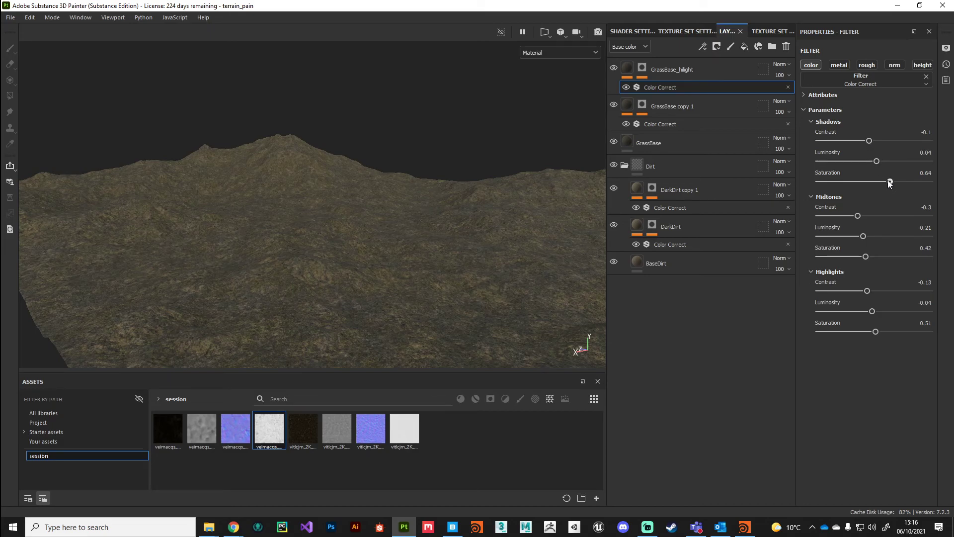
{"action": "left_click_drag", "start_coordinate": [881, 182], "coordinate": [885, 181]}
{"action": "left_click_drag", "start_coordinate": [426, 266], "coordinate": [345, 307], "text": "alt"}
{"action": "right_click_drag", "start_coordinate": [370, 310], "coordinate": [426, 310], "text": "shift"}
{"action": "mouse_move", "coordinate": [360, 300]}
{"action": "left_mouse_down", "text": "alt"}
{"action": "mouse_move", "coordinate": [368, 327]}
{"action": "mouse_move", "coordinate": [285, 315]}
{"action": "mouse_move", "coordinate": [348, 301]}
{"action": "left_mouse_up", "text": "alt"}
{"action": "scroll", "coordinate": [348, 311], "scroll_direction": "down", "scroll_amount": 2}
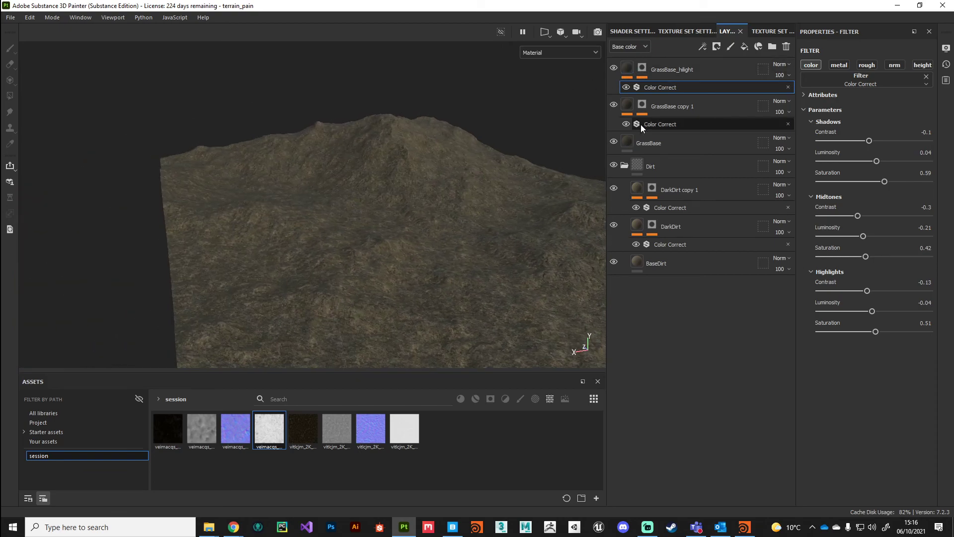